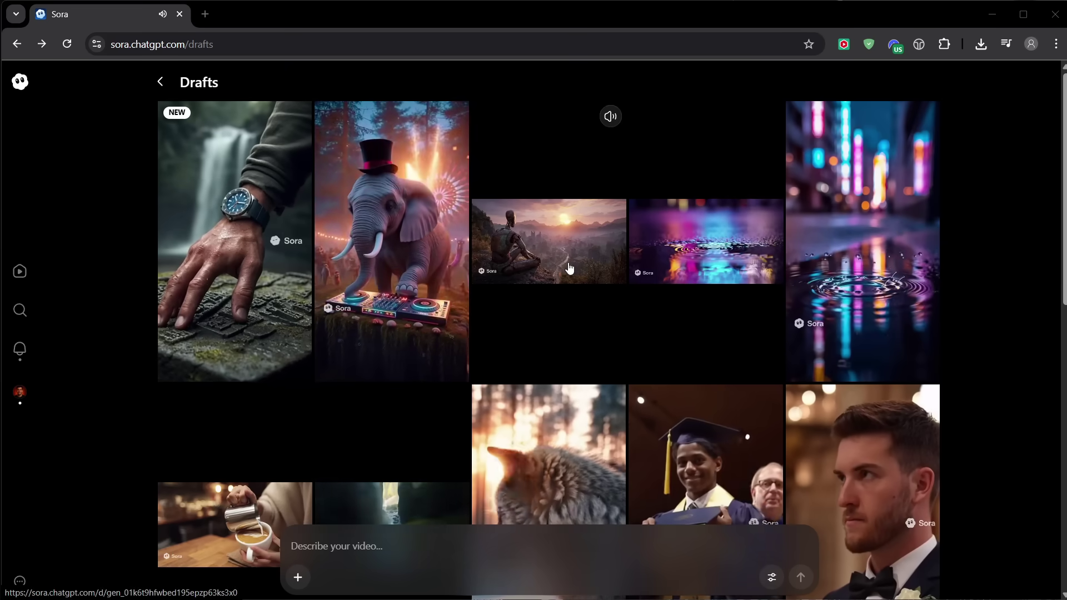
Step: Read the robot-on-cliff draft's prompt, then close the elephant draft and return to the drafts
{"action": "left_click", "coordinate": [570, 269]}
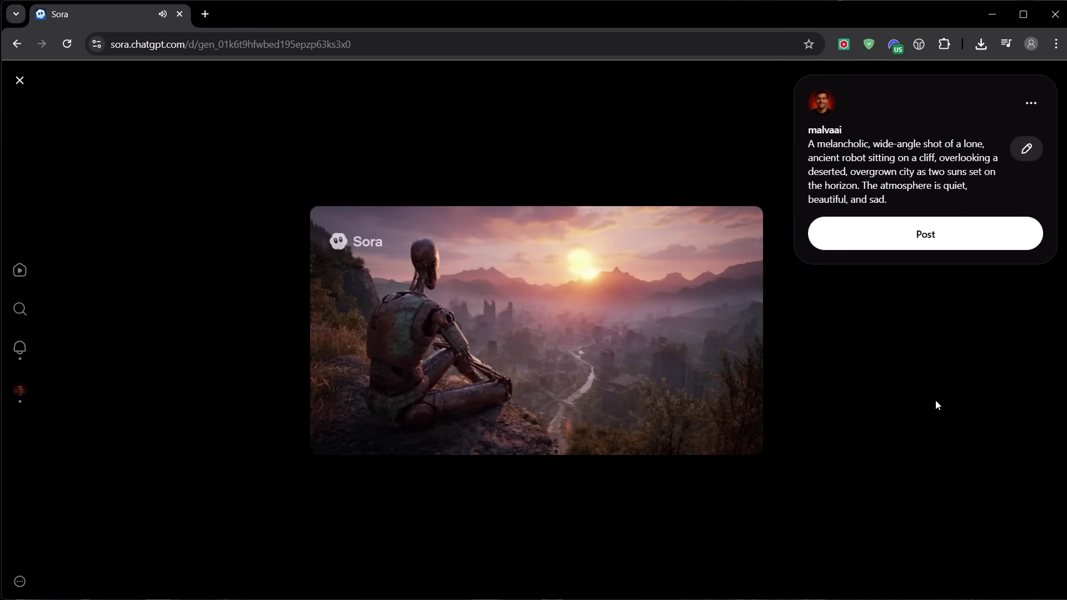
{"action": "scroll", "coordinate": [936, 399], "scroll_direction": "down", "scroll_amount": 1}
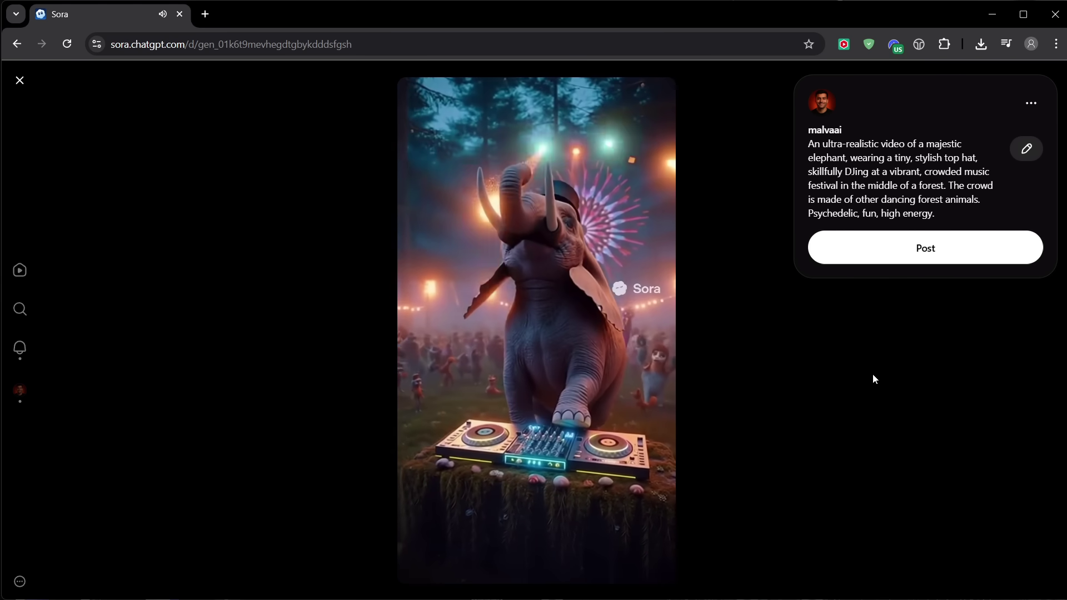
{"action": "left_click", "coordinate": [872, 374]}
{"action": "scroll", "coordinate": [774, 445], "scroll_direction": "down", "scroll_amount": 5}
{"action": "scroll", "coordinate": [774, 445], "scroll_direction": "down", "scroll_amount": 1}
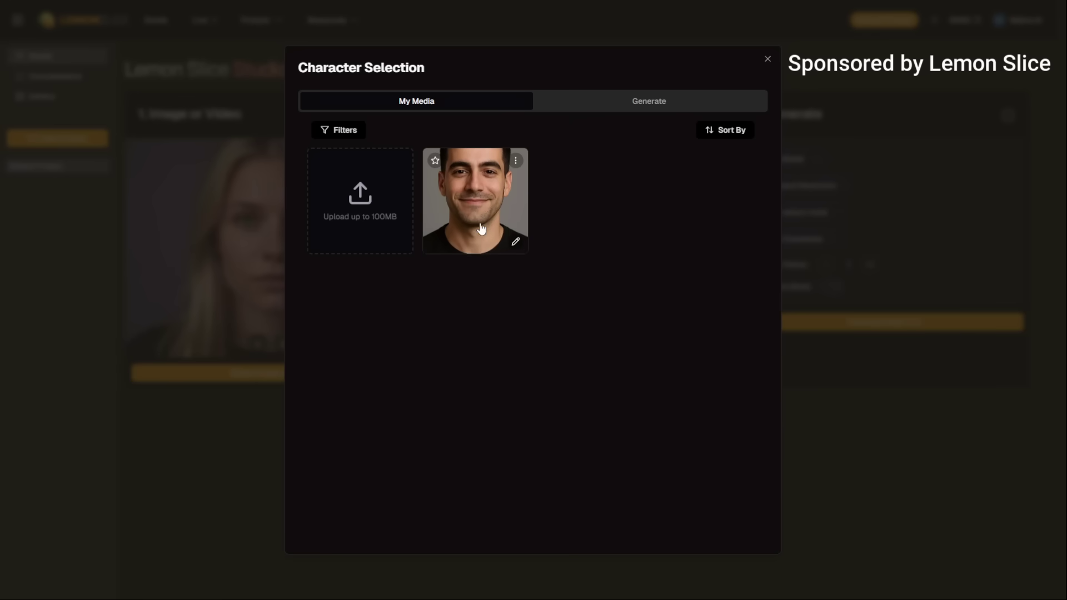
Step: Pick the smiling man's photo as the character and browse the audio choices
{"action": "left_click", "coordinate": [474, 209]}
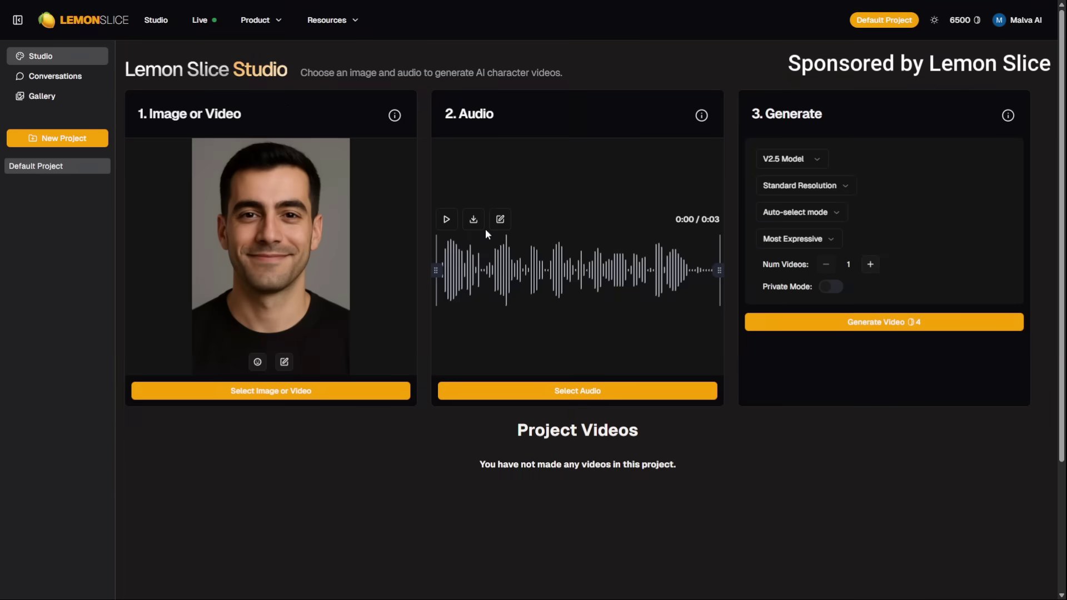
{"action": "left_click", "coordinate": [550, 395]}
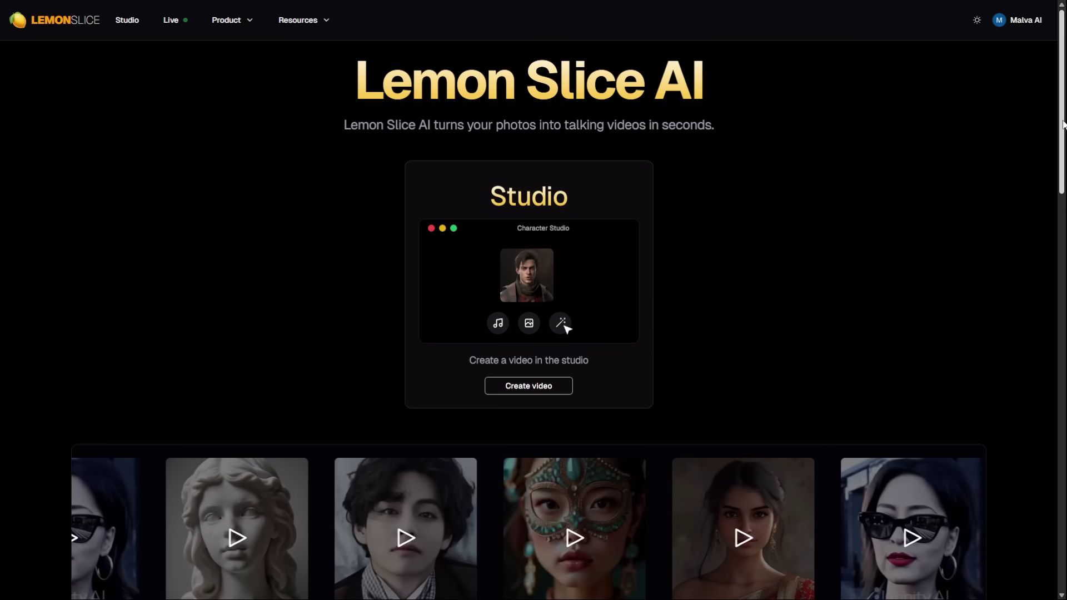
{"action": "scroll", "coordinate": [1065, 161], "scroll_direction": "down", "scroll_amount": 3}
{"action": "scroll", "coordinate": [1065, 170], "scroll_direction": "down", "scroll_amount": 3}
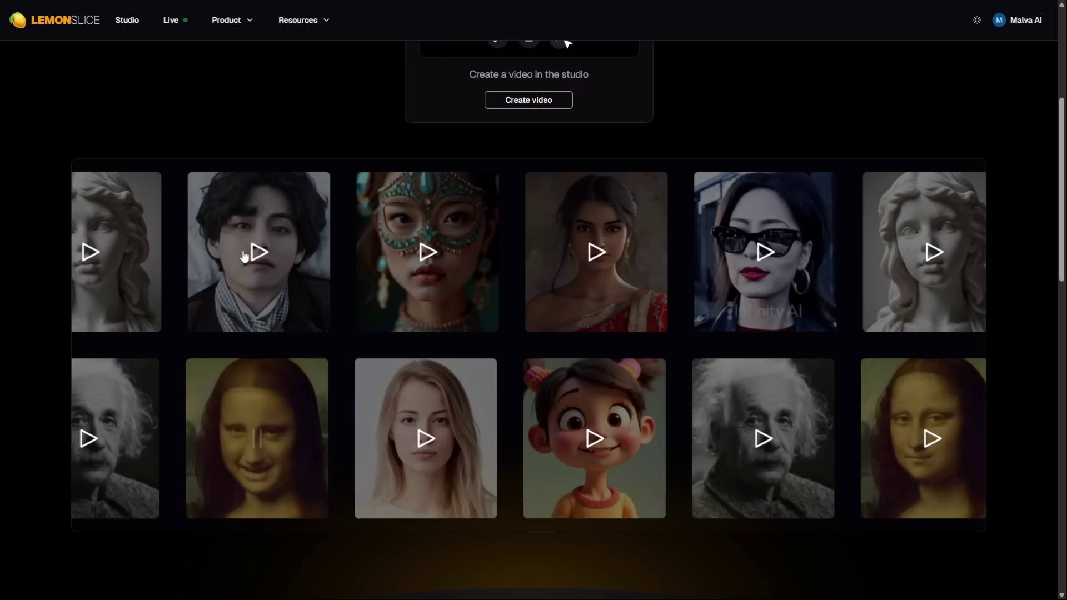
Step: Swap the woman's image for the man's photo, generate his talking video, then play the boy's clip
{"action": "mouse_move", "coordinate": [251, 245]}
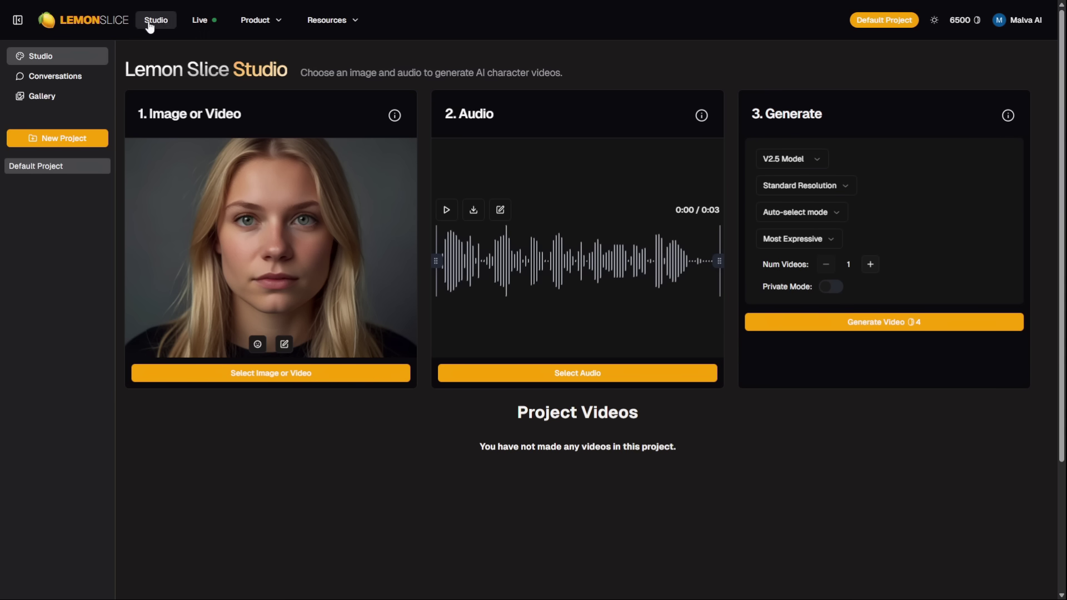
{"action": "left_click", "coordinate": [272, 373]}
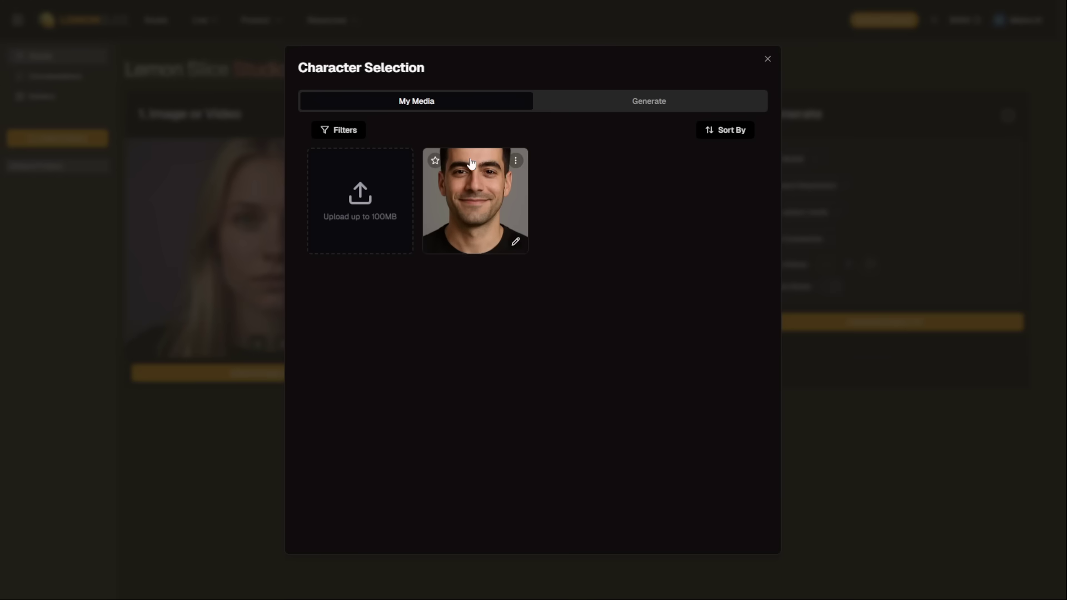
{"action": "left_click", "coordinate": [487, 196]}
{"action": "left_click", "coordinate": [528, 392]}
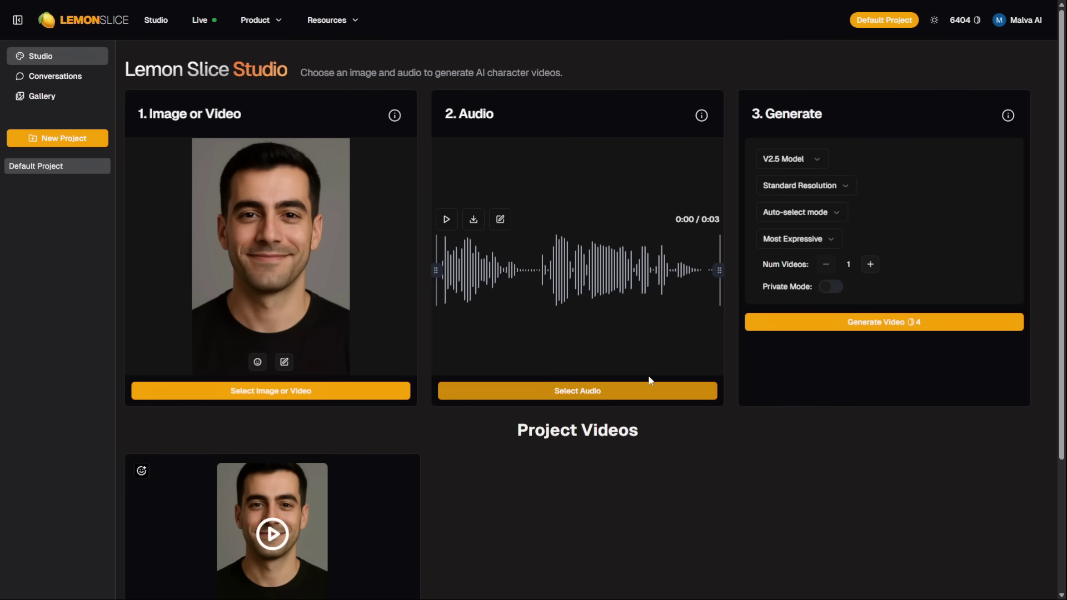
{"action": "left_click", "coordinate": [817, 328]}
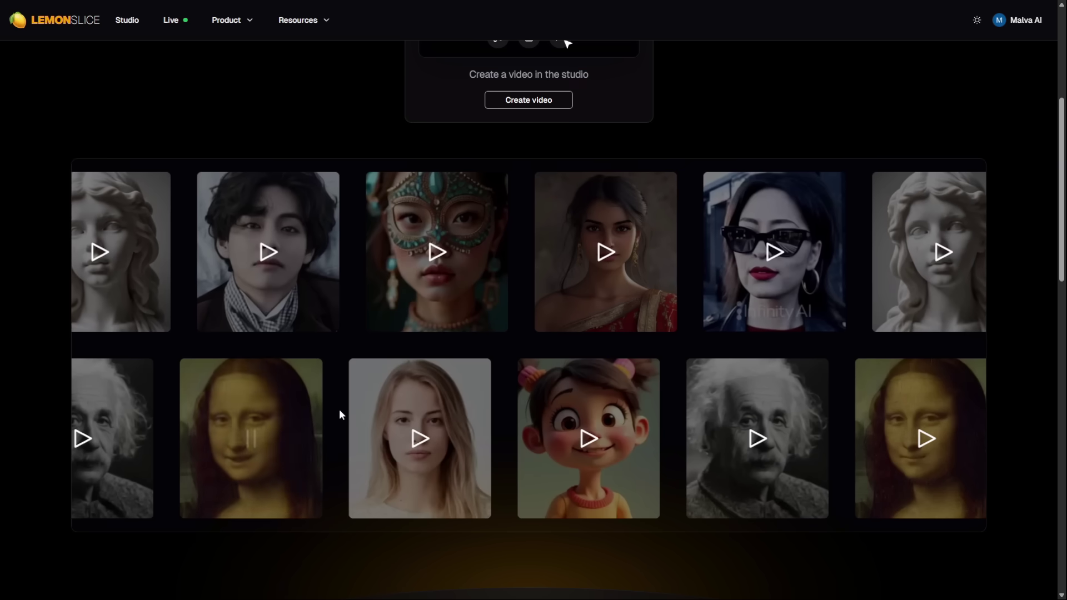
{"action": "left_click", "coordinate": [245, 254]}
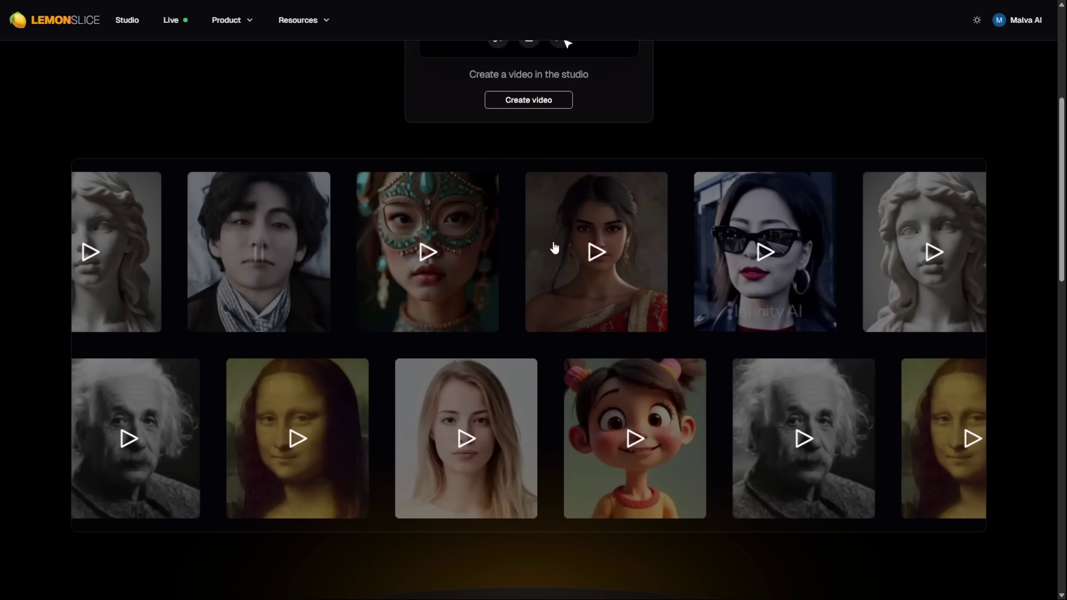
Step: In Conversations, fit Character 1's box around the man's face, then upload and play his audio line
{"action": "left_click", "coordinate": [567, 259]}
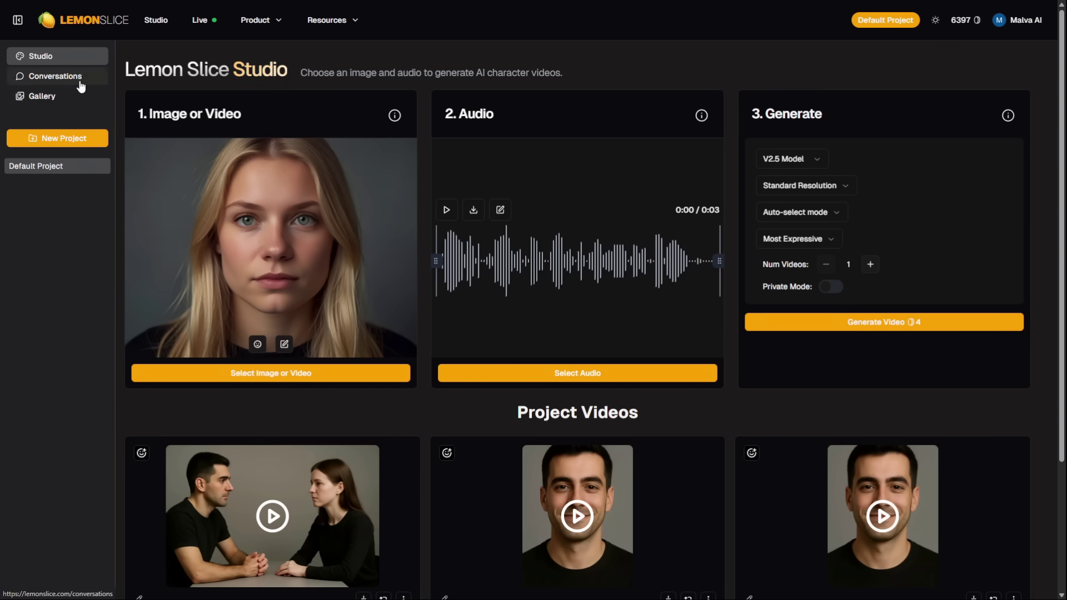
{"action": "left_click", "coordinate": [81, 84]}
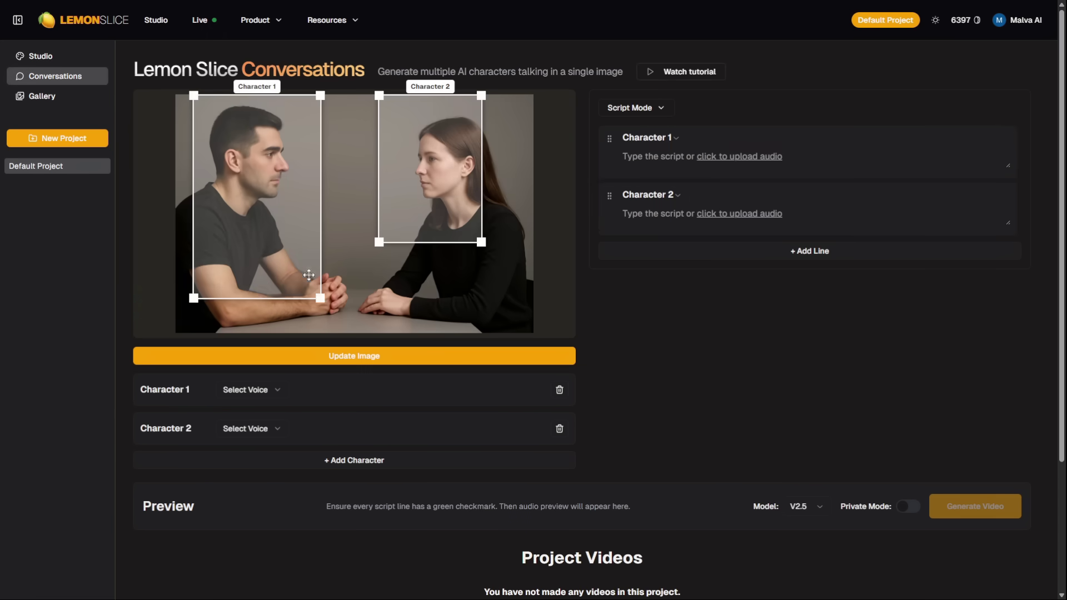
{"action": "left_click_drag", "start_coordinate": [319, 245], "coordinate": [280, 221]}
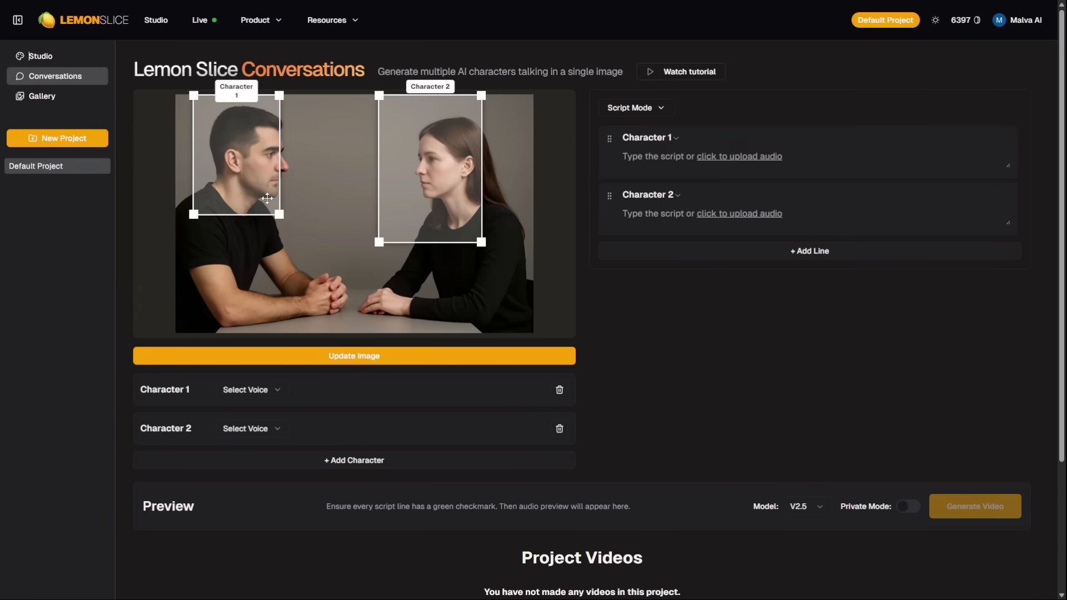
{"action": "left_click", "coordinate": [728, 157]}
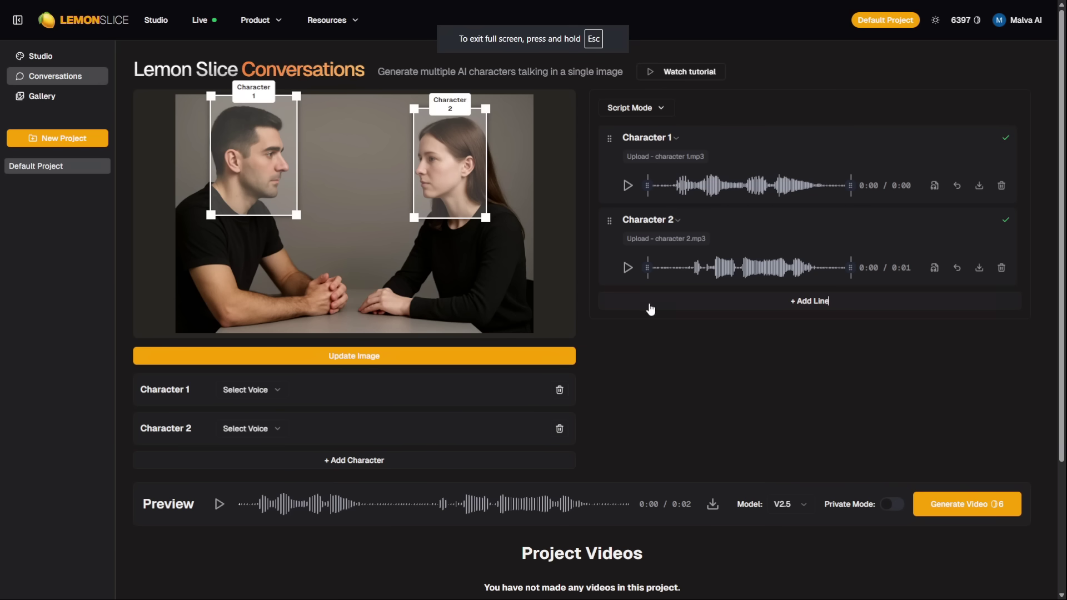
{"action": "left_click", "coordinate": [627, 186]}
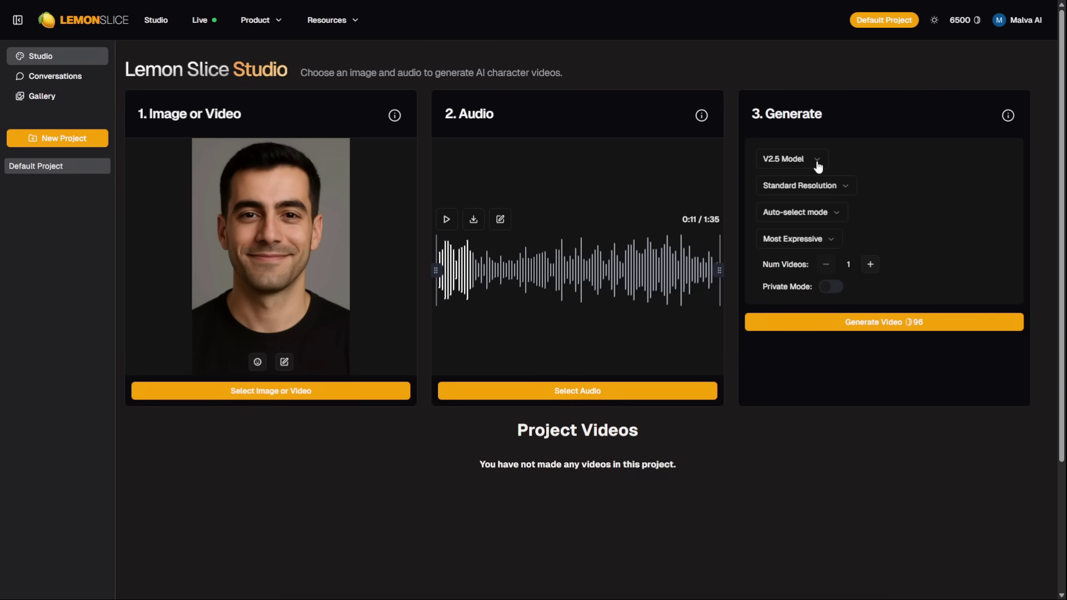
{"action": "left_click", "coordinate": [818, 161]}
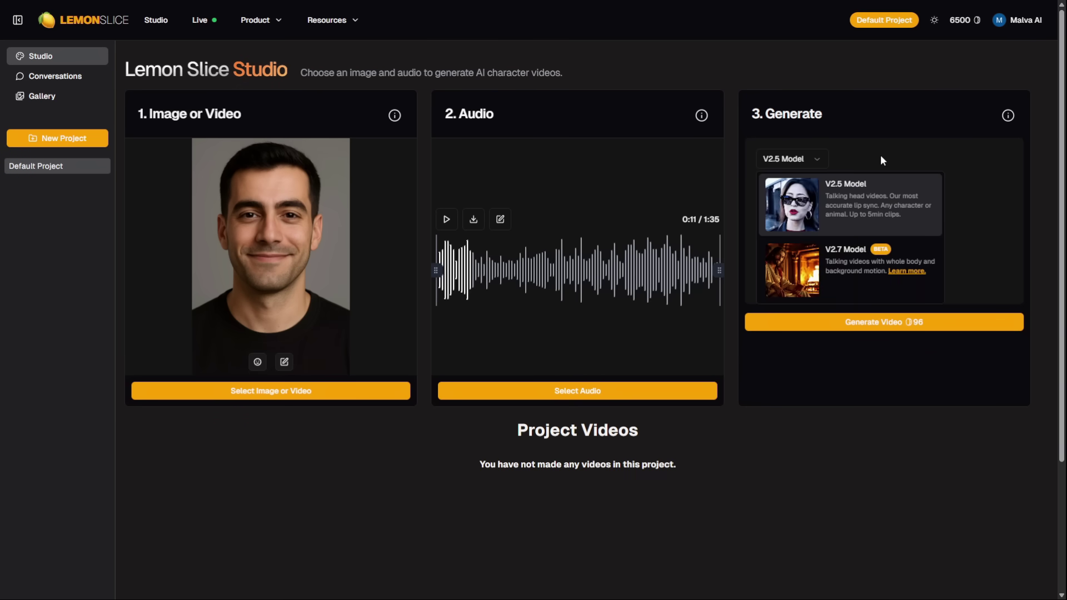
{"action": "left_click", "coordinate": [881, 158]}
{"action": "left_click", "coordinate": [833, 186]}
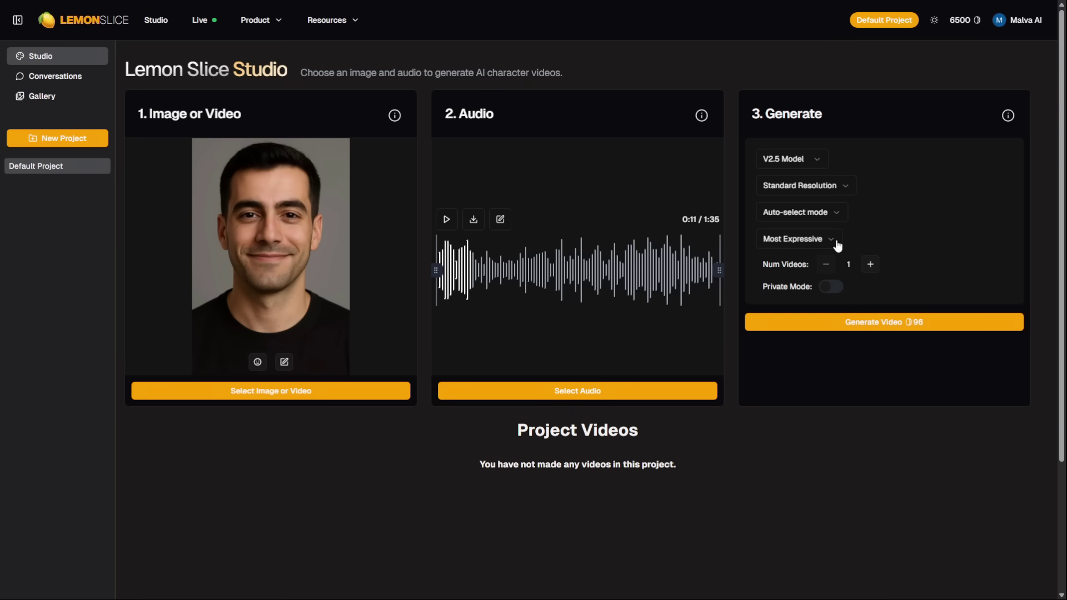
{"action": "left_click", "coordinate": [832, 245]}
{"action": "left_click", "coordinate": [903, 212]}
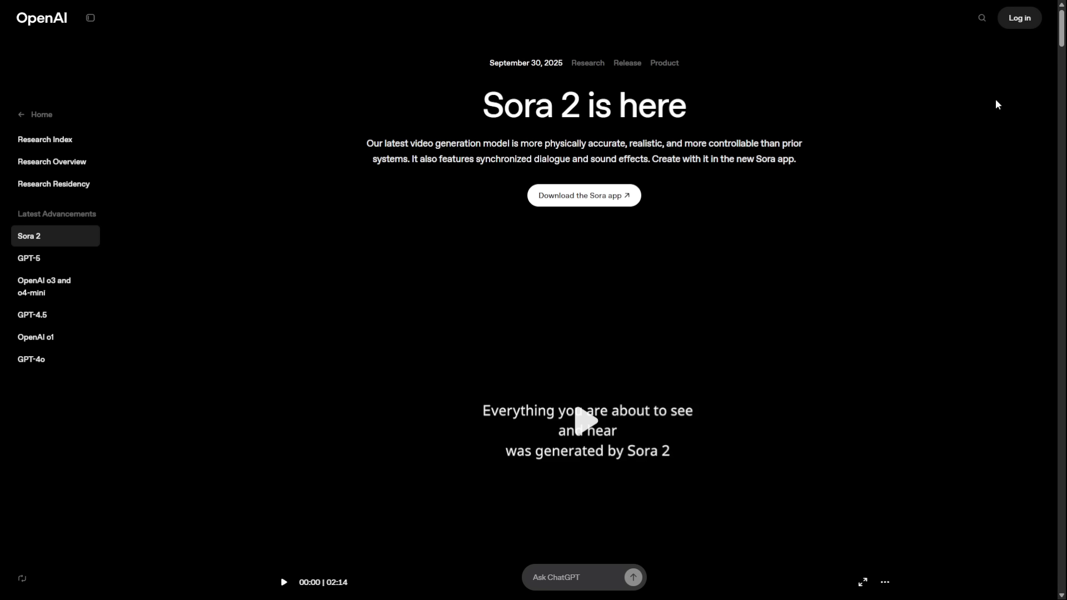
Step: Sign in to Sora, start joining the new Sora, and choose to enter an invite code
{"action": "left_click", "coordinate": [1029, 21]}
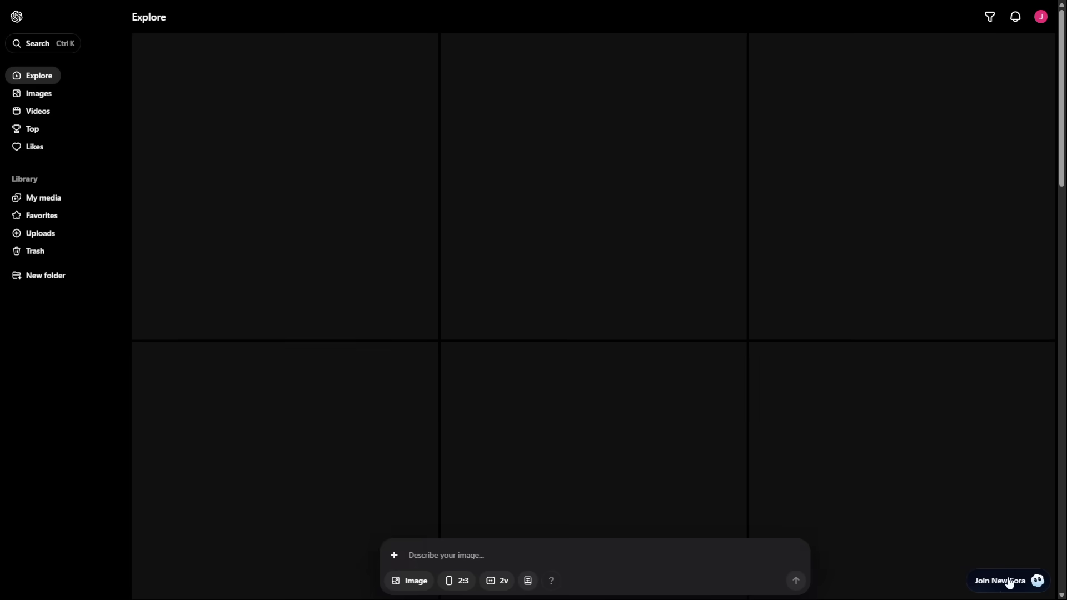
{"action": "left_click", "coordinate": [1006, 581]}
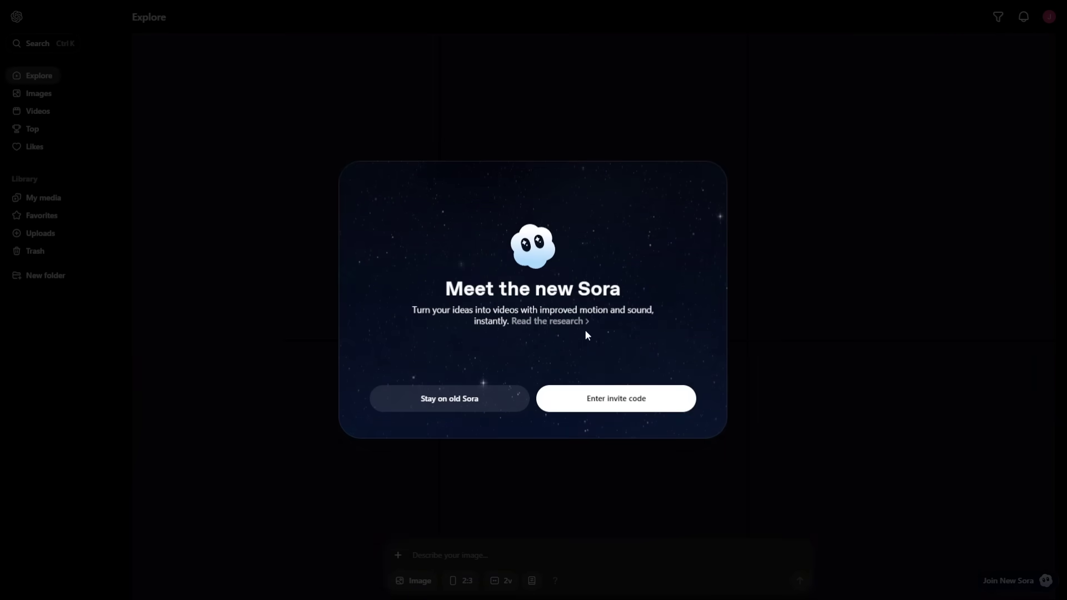
{"action": "left_click", "coordinate": [617, 406]}
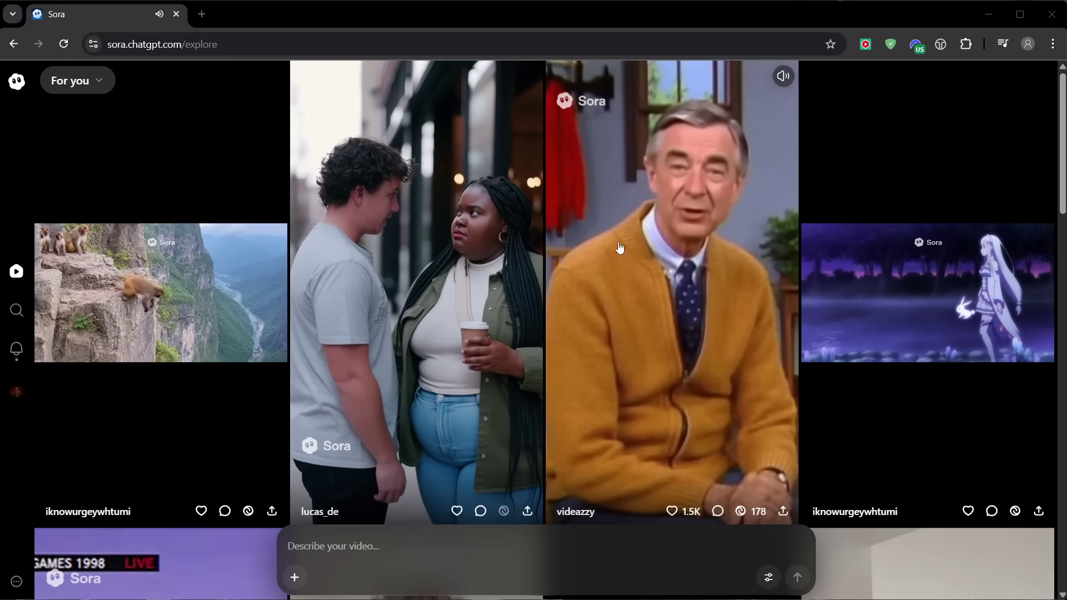
Step: View the monkey cliff, street couple and yellow-cardigan man posts from the explore feed
{"action": "left_click", "coordinate": [209, 254]}
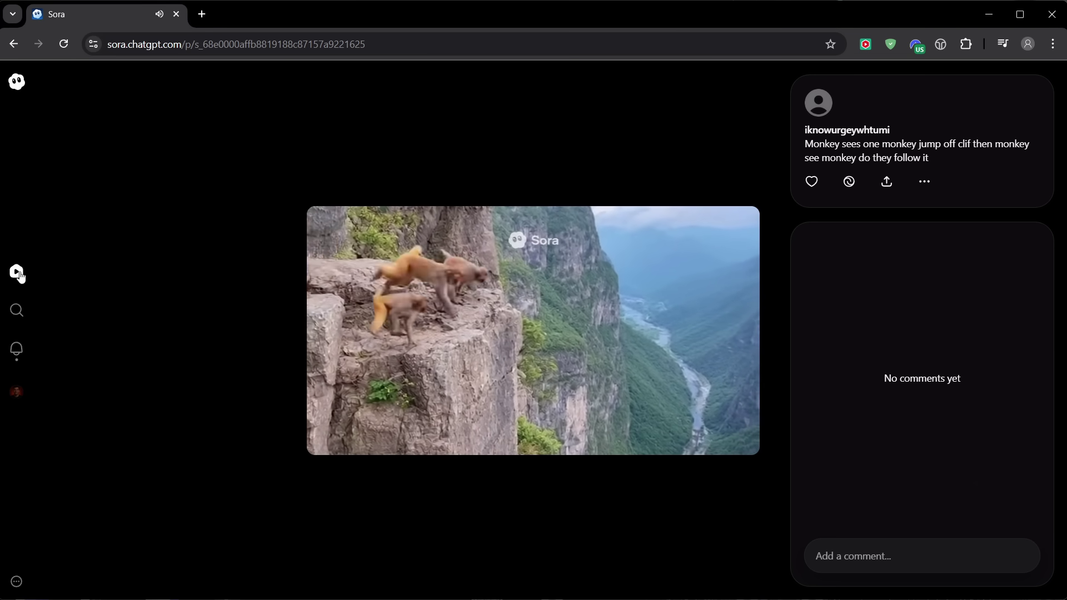
{"action": "left_click", "coordinate": [18, 272]}
{"action": "left_click", "coordinate": [392, 274]}
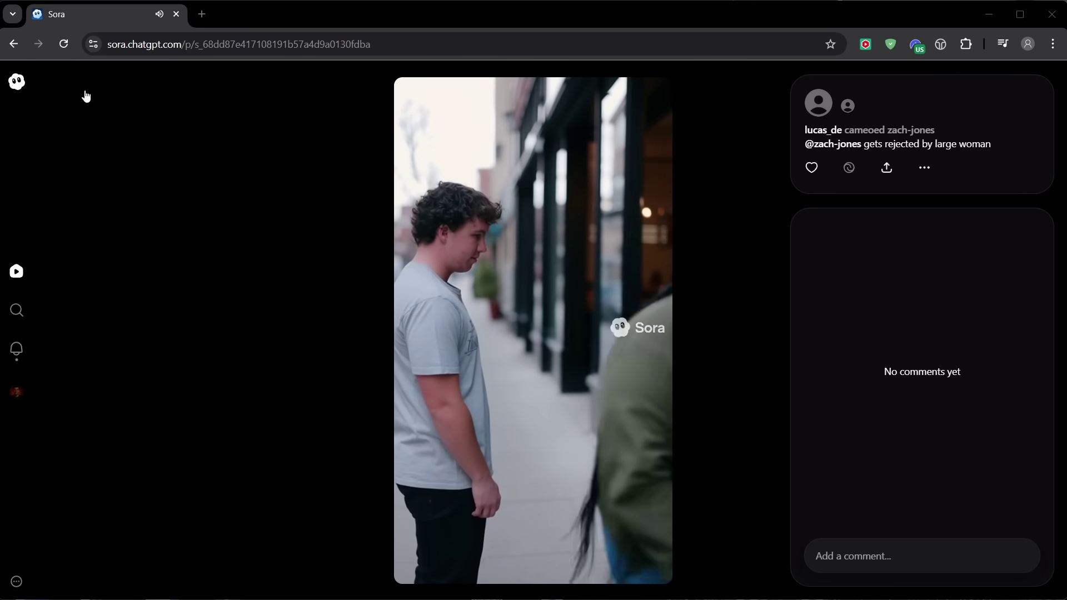
{"action": "left_click", "coordinate": [20, 86]}
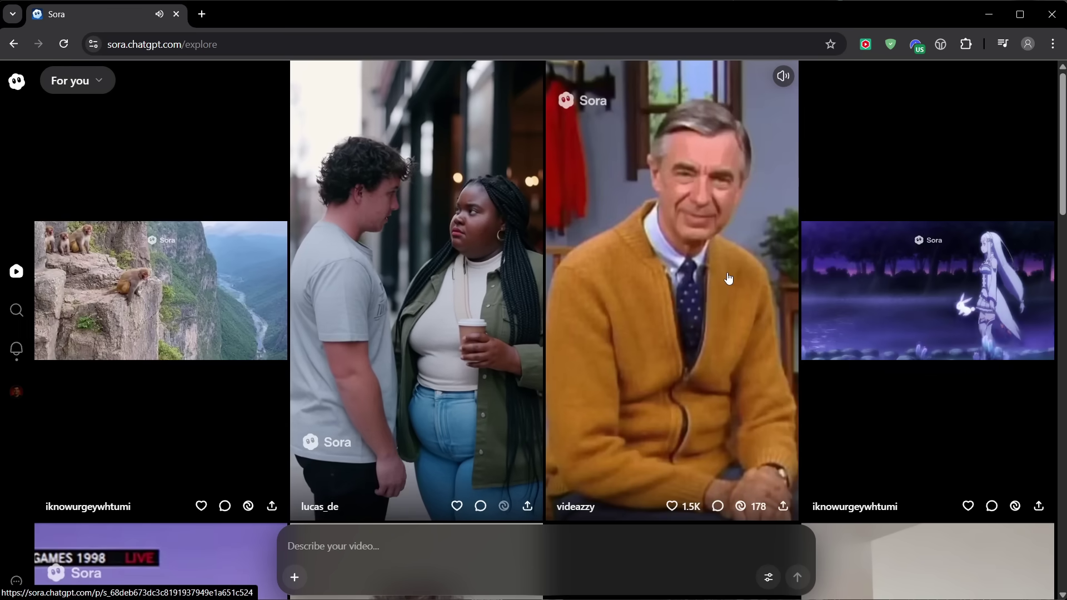
{"action": "left_click", "coordinate": [729, 278]}
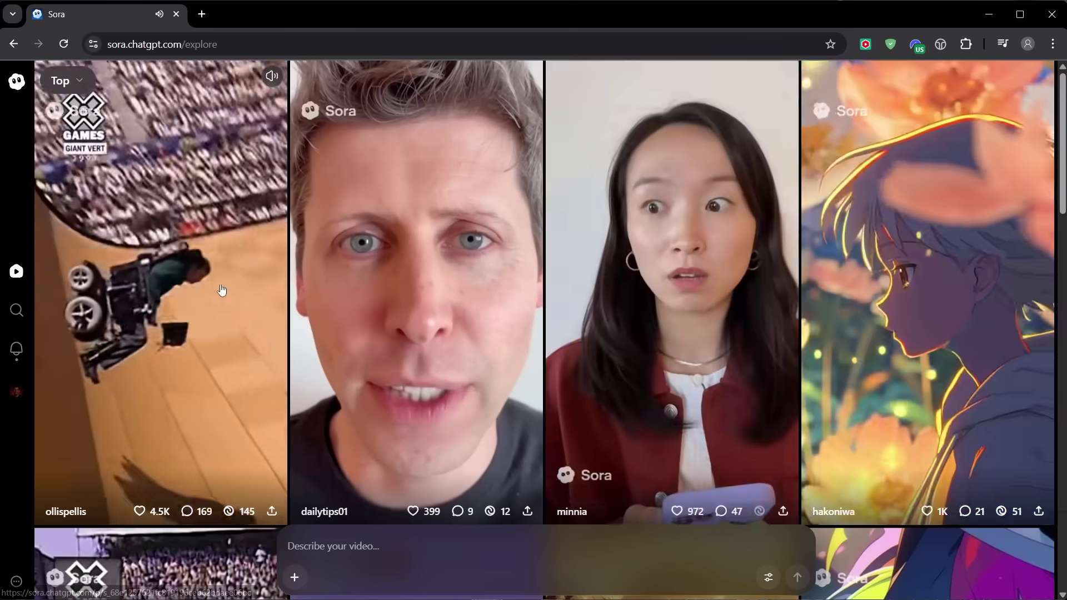
{"action": "left_click", "coordinate": [222, 290]}
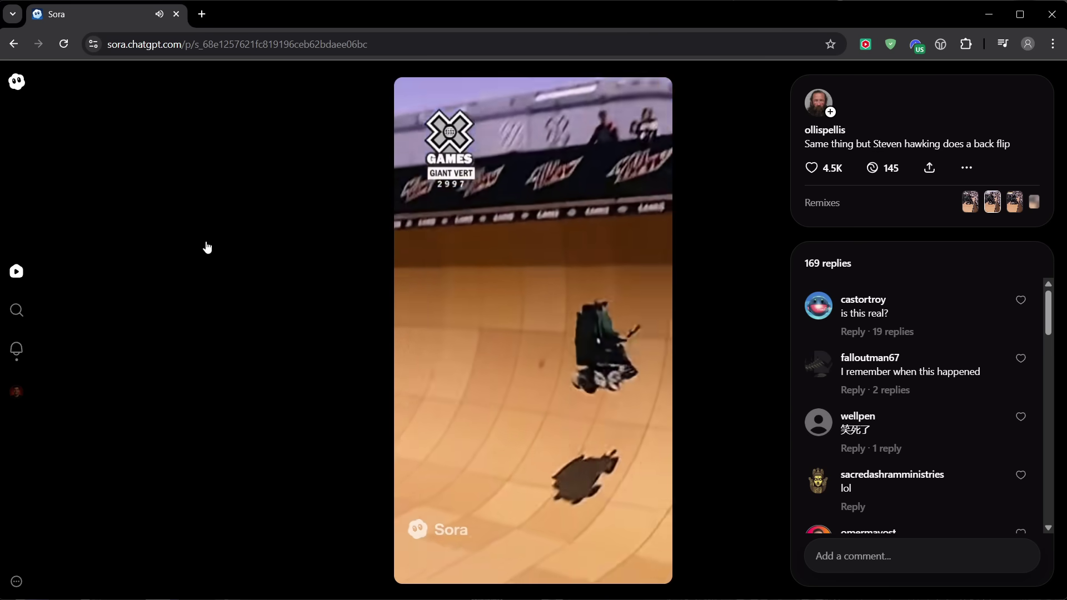
{"action": "left_click", "coordinate": [17, 84]}
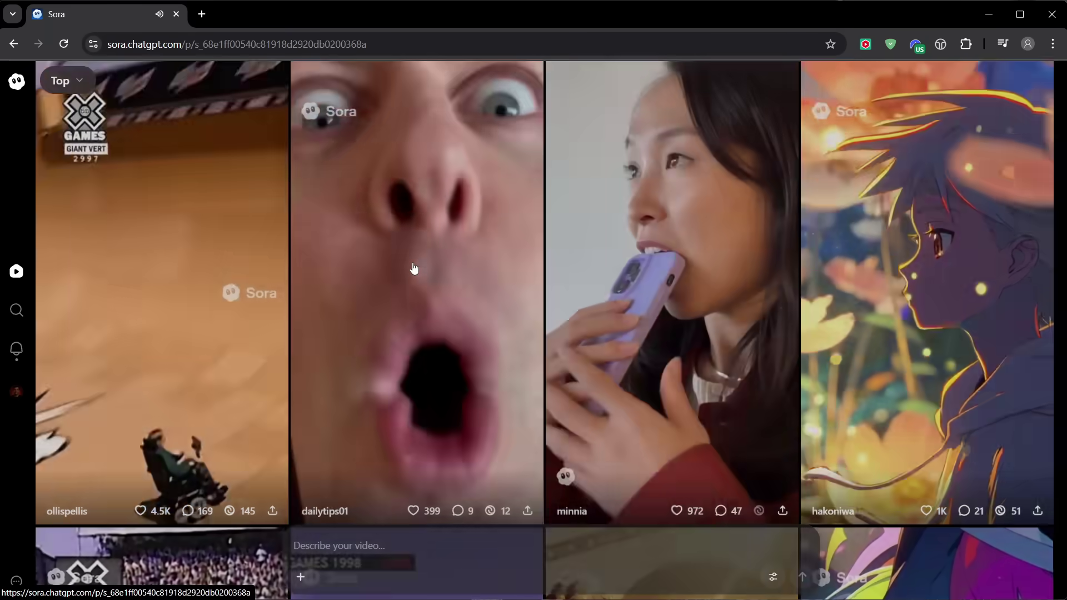
{"action": "left_click", "coordinate": [414, 269]}
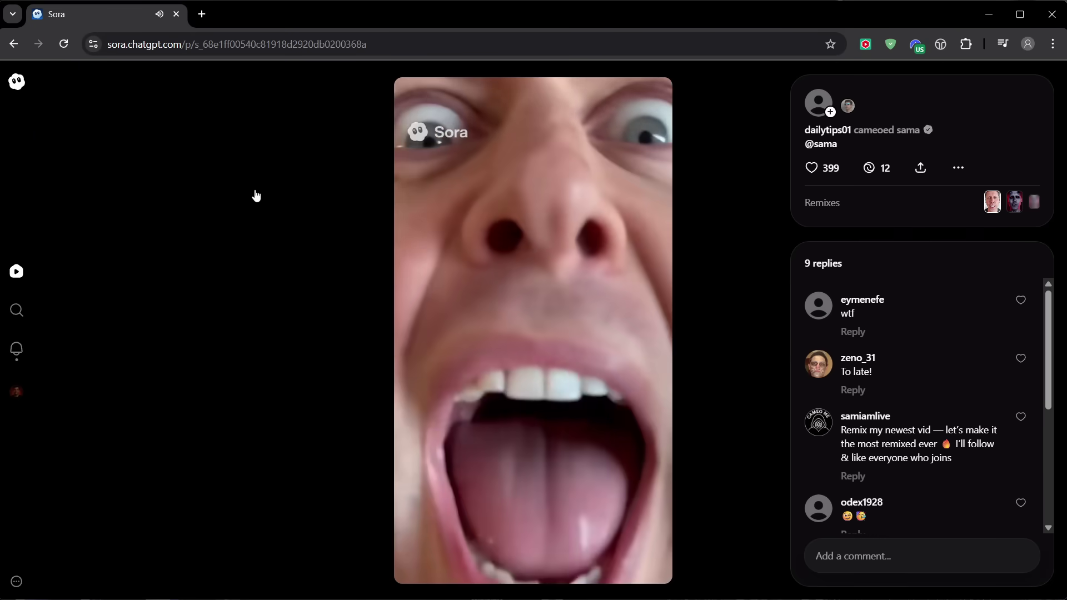
{"action": "left_click", "coordinate": [557, 219]}
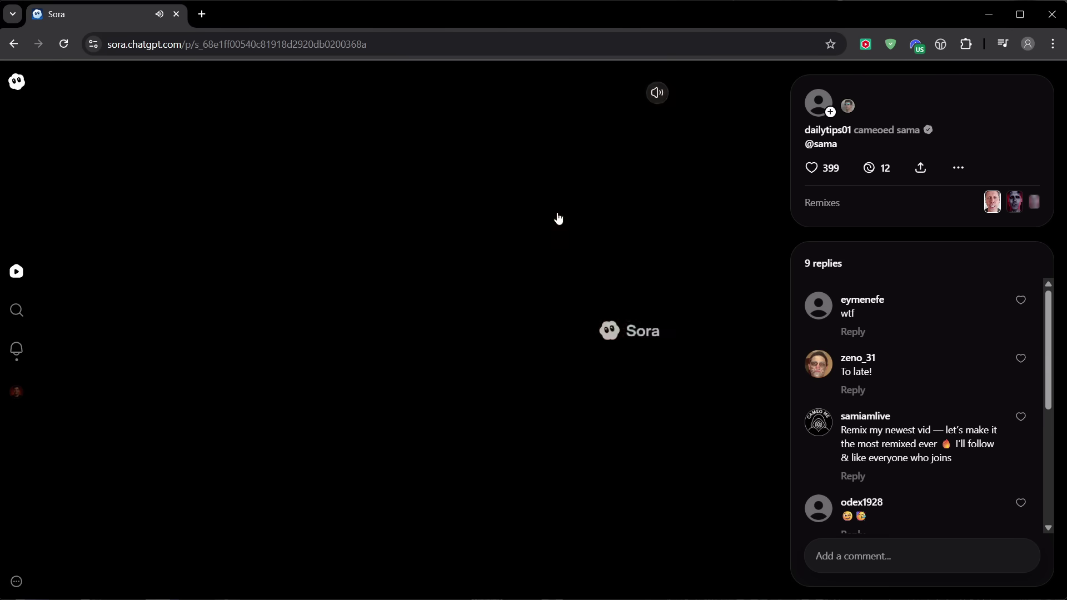
{"action": "left_click", "coordinate": [25, 81]}
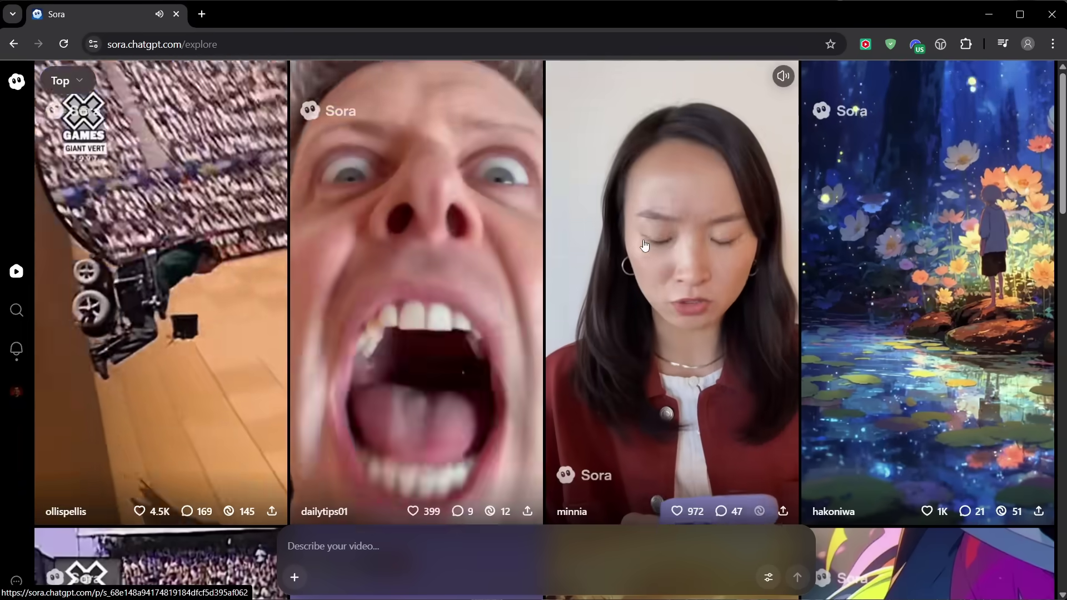
Step: View the markkelly post, then paste the prepared watch commercial prompt as a new video description
{"action": "scroll", "coordinate": [645, 245], "scroll_direction": "down", "scroll_amount": 10}
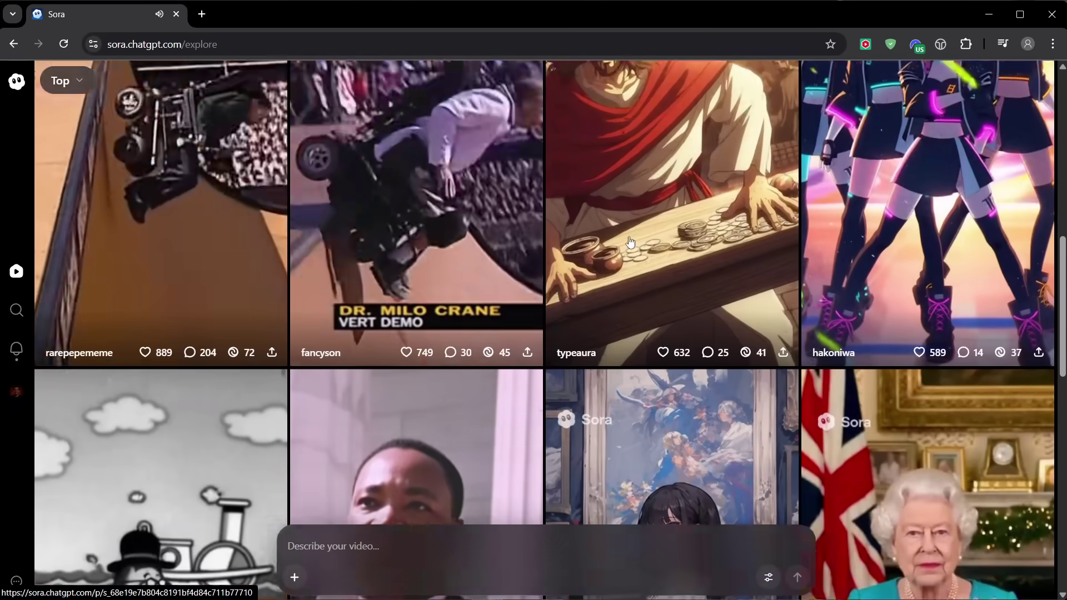
{"action": "scroll", "coordinate": [629, 241], "scroll_direction": "down", "scroll_amount": 3}
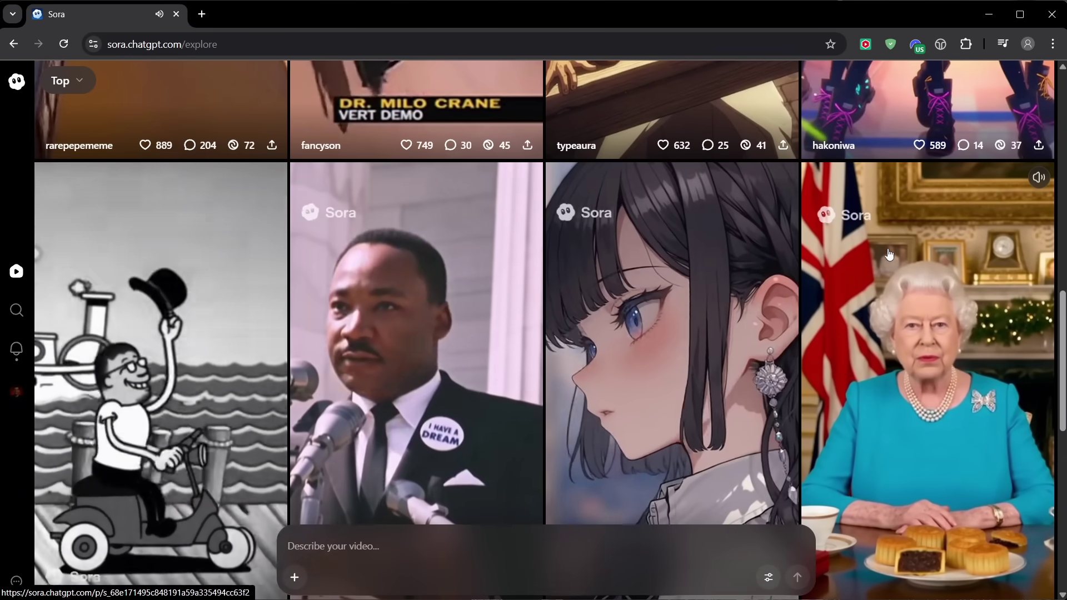
{"action": "scroll", "coordinate": [890, 258], "scroll_direction": "down", "scroll_amount": 8}
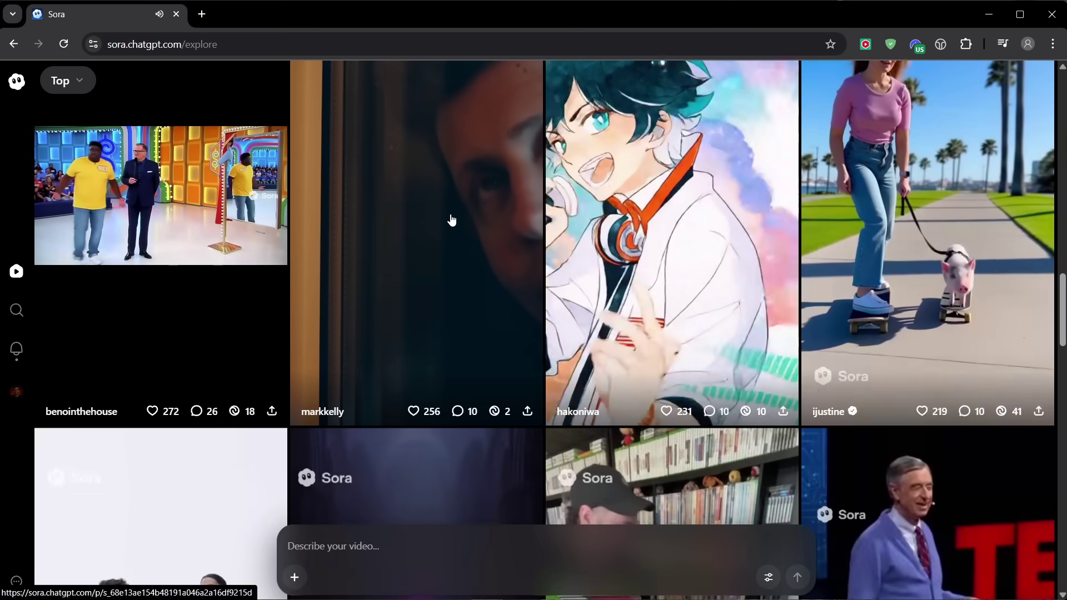
{"action": "left_click", "coordinate": [450, 221]}
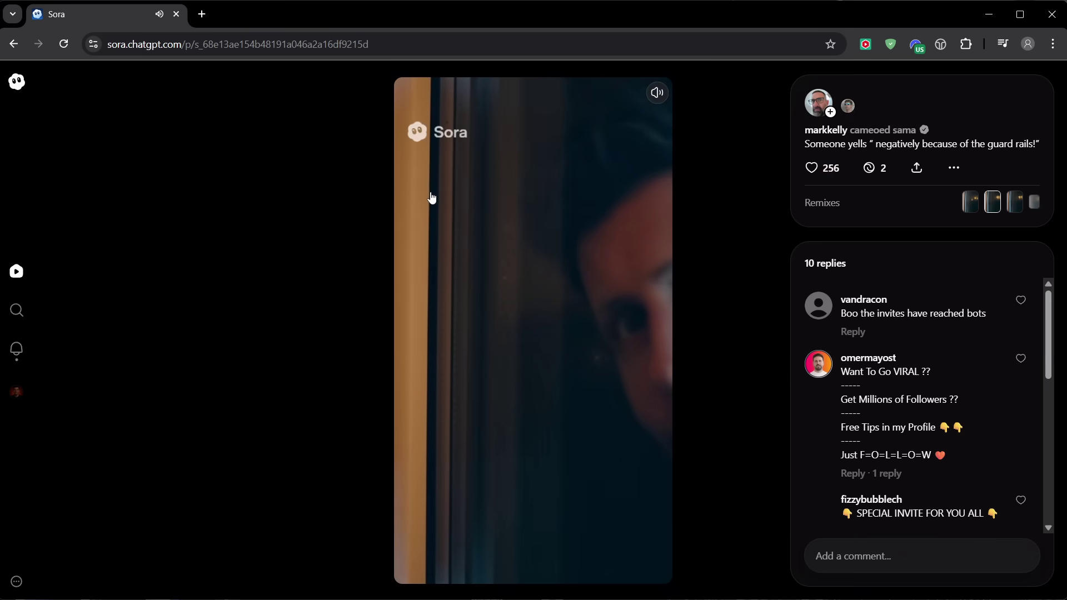
{"action": "left_click", "coordinate": [11, 97]}
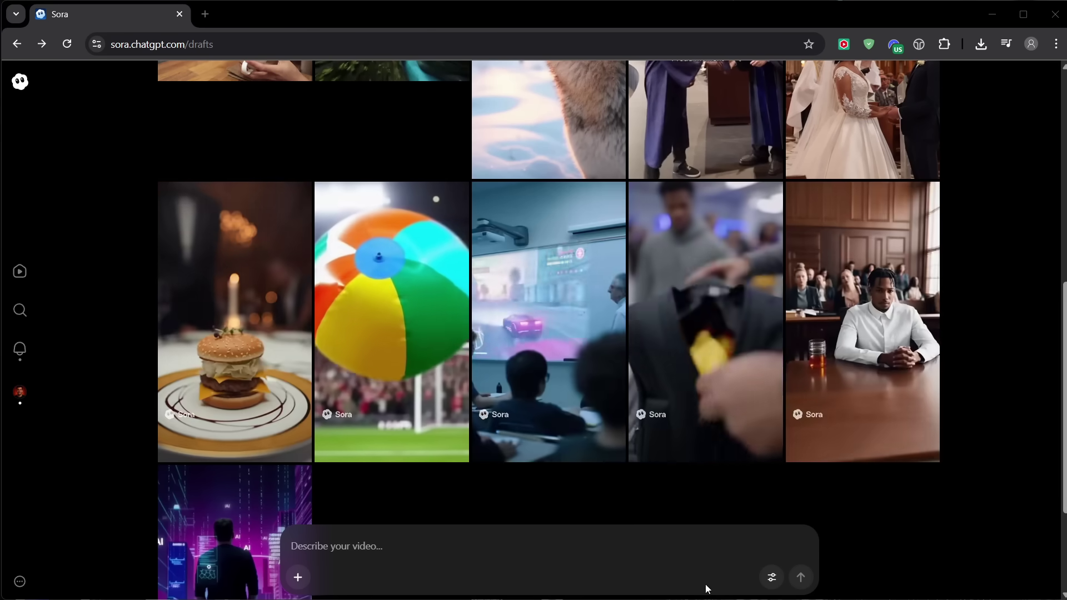
{"action": "left_click", "coordinate": [622, 550]}
{"action": "type", "text": "cinematic product commercial. An adventurer's hand, weathered and strong, wearing a rugged, titanium dive watch. The hand rests on an ancient, moss-covered stone map. In the background, a misty jungle waterfall is out of focus. The camera slowly pushes in, focusing on the watch face as a single drop of water rolls off the glass."}
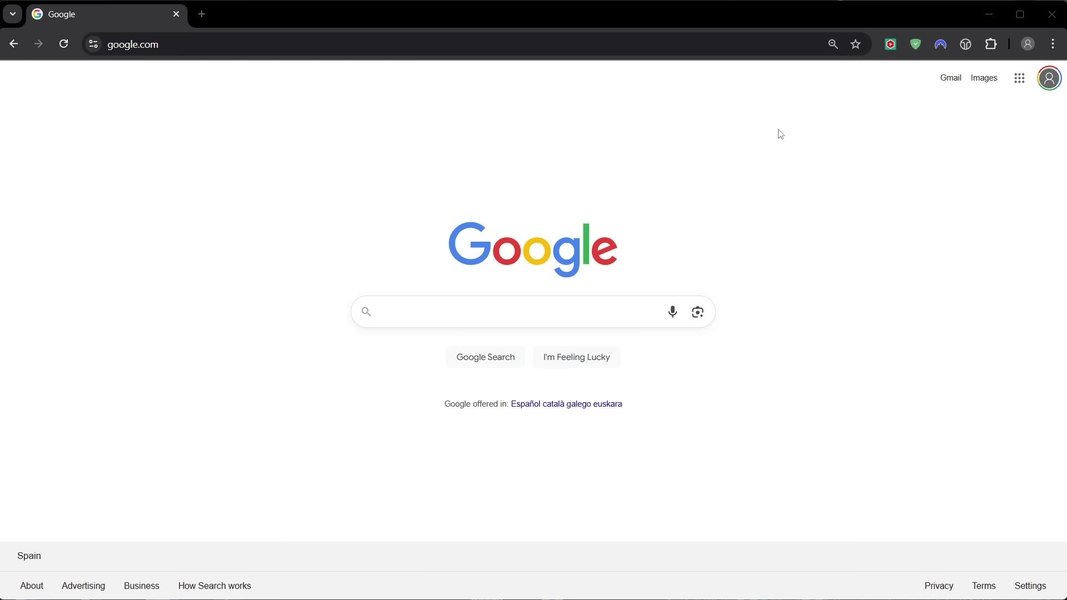
Step: Confirm the NordVPN connection to New York, then load sora.chatgpt.com
{"action": "left_click", "coordinate": [941, 43]}
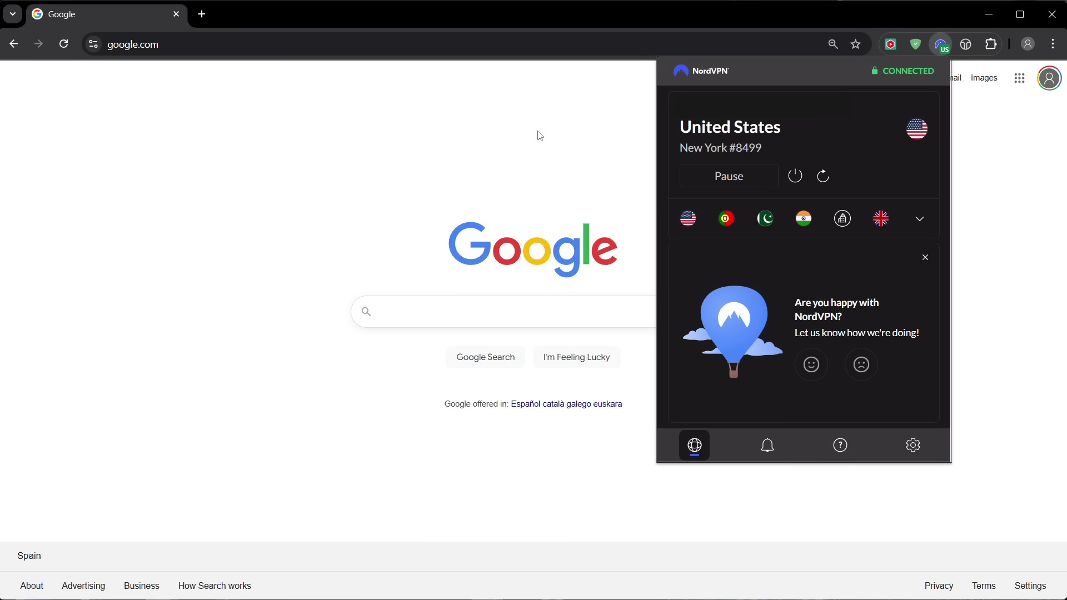
{"action": "left_click", "coordinate": [167, 45]}
{"action": "type", "text": "sora.chatgpt.com"}
{"action": "key", "text": "Return"}
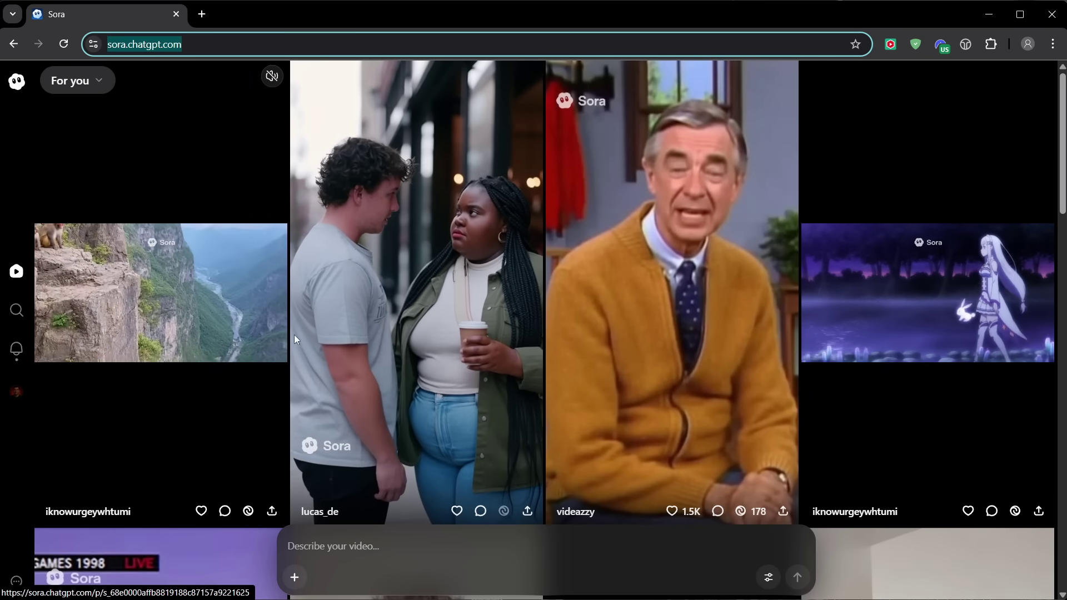
Step: Check the remaining friend invites, then open the Mona Lisa museum crowd post from the profile
{"action": "left_click", "coordinate": [17, 581]}
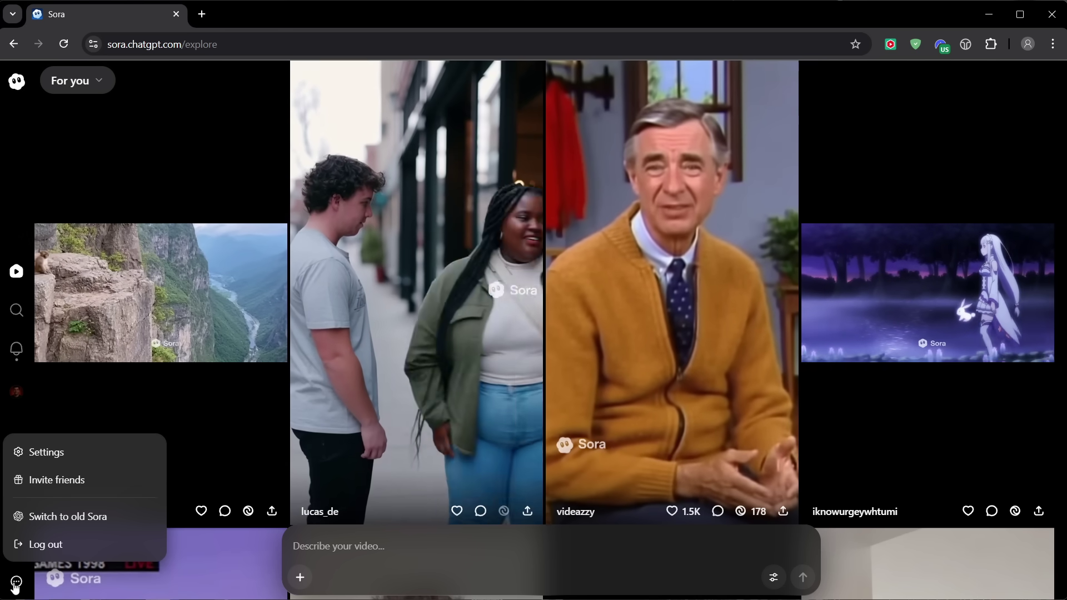
{"action": "left_click", "coordinate": [32, 483]}
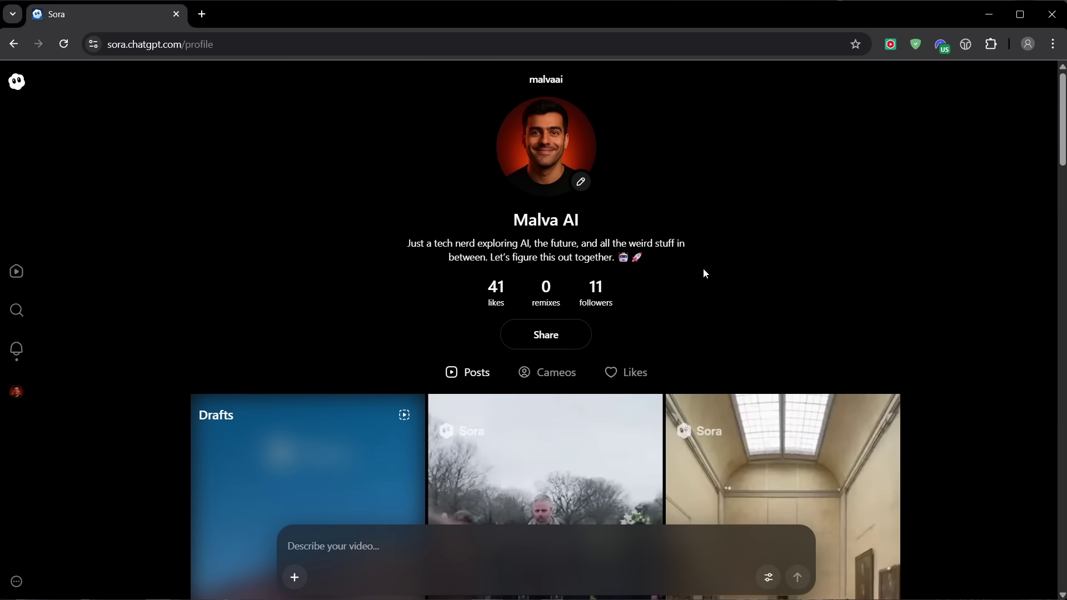
{"action": "scroll", "coordinate": [932, 230], "scroll_direction": "down", "scroll_amount": 1}
{"action": "scroll", "coordinate": [578, 294], "scroll_direction": "up", "scroll_amount": 1}
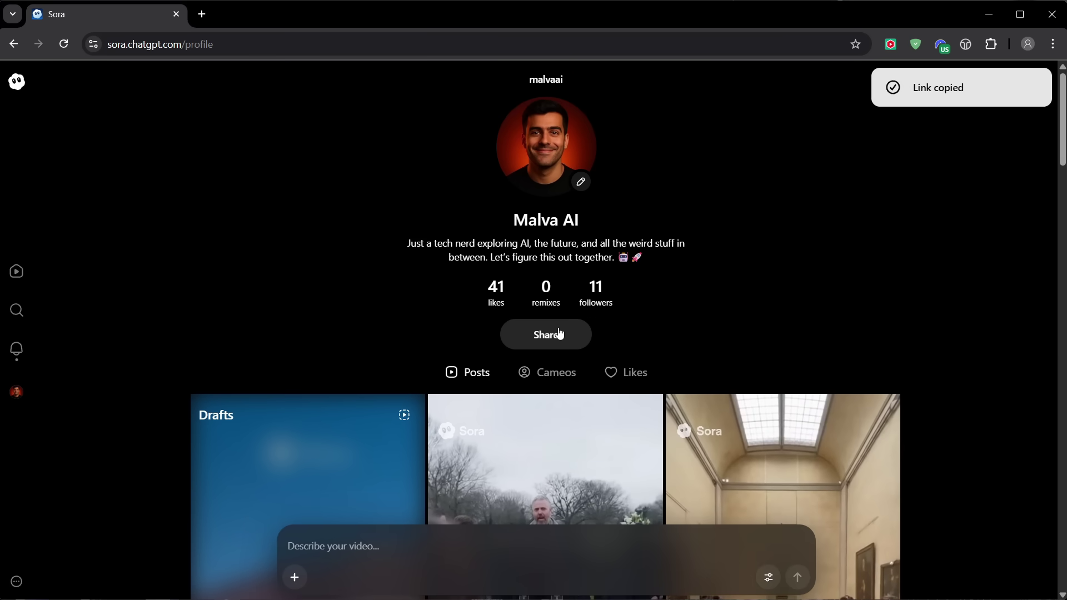
{"action": "scroll", "coordinate": [981, 279], "scroll_direction": "down", "scroll_amount": 5}
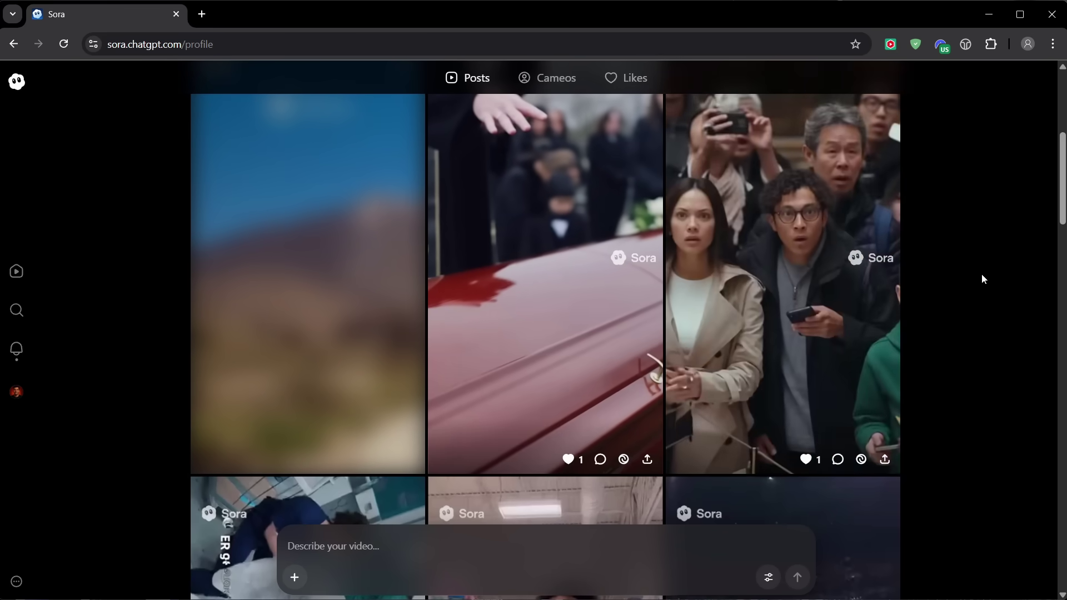
{"action": "left_click", "coordinate": [825, 236]}
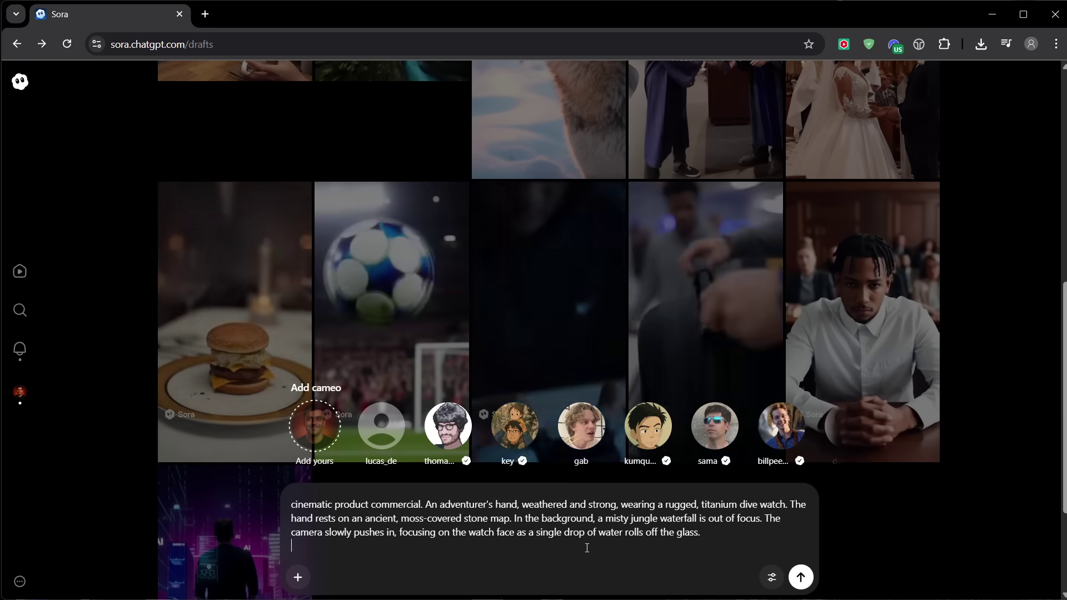
Step: Scroll to the top of Drafts and open the weathered-hand dive watch draft
{"action": "scroll", "coordinate": [986, 353], "scroll_direction": "up", "scroll_amount": 10}
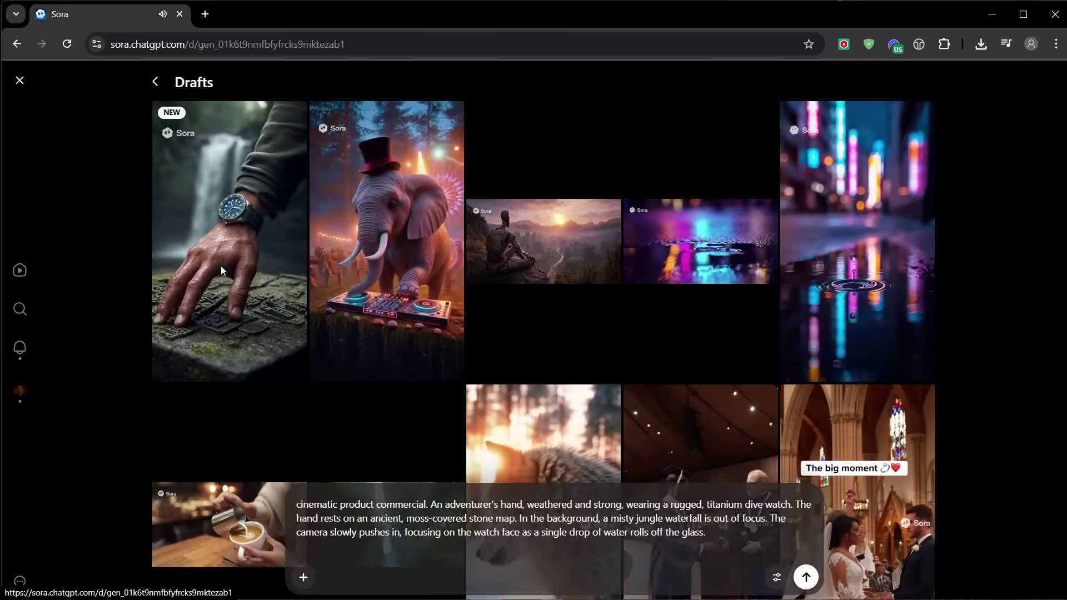
{"action": "left_click", "coordinate": [221, 268]}
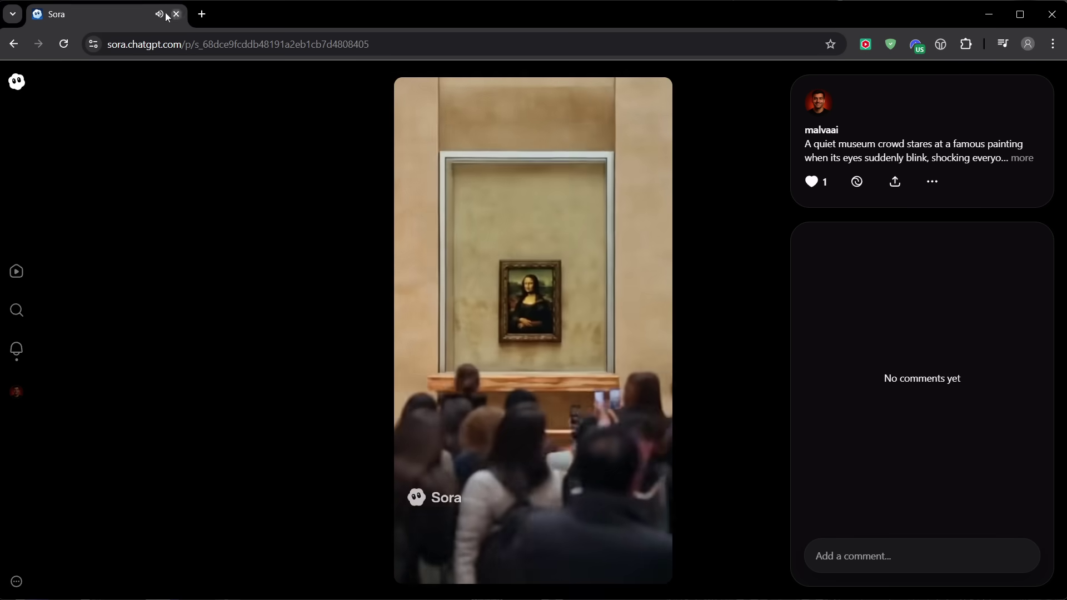
Step: From the profile grid, view the supermarket panda post, then the haunted mirror post
{"action": "left_click", "coordinate": [17, 82]}
{"action": "scroll", "coordinate": [973, 304], "scroll_direction": "down", "scroll_amount": 5}
{"action": "scroll", "coordinate": [973, 305], "scroll_direction": "down", "scroll_amount": 2}
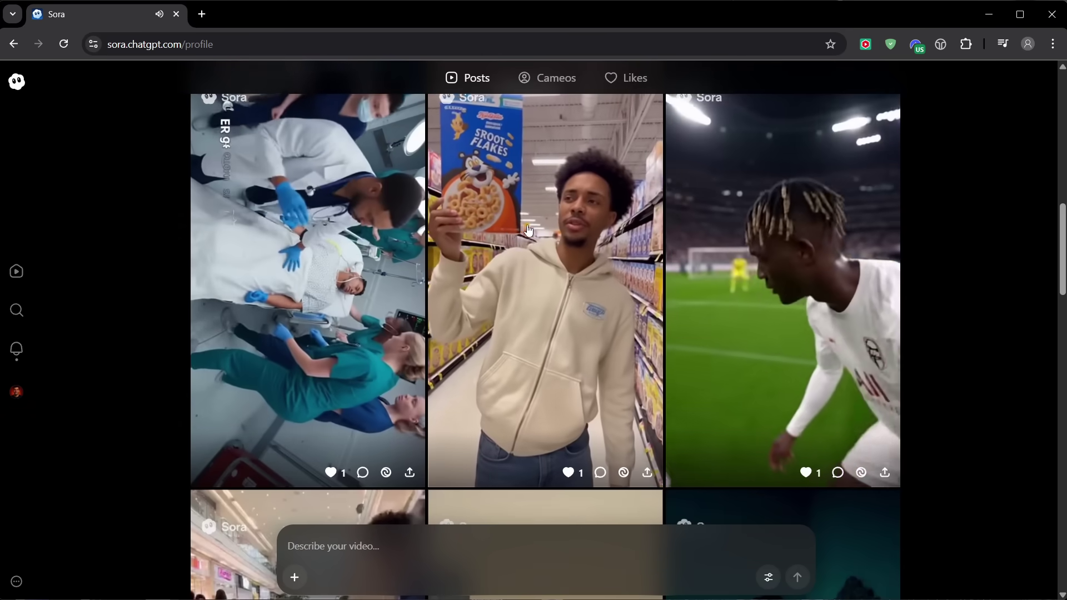
{"action": "left_click", "coordinate": [522, 231]}
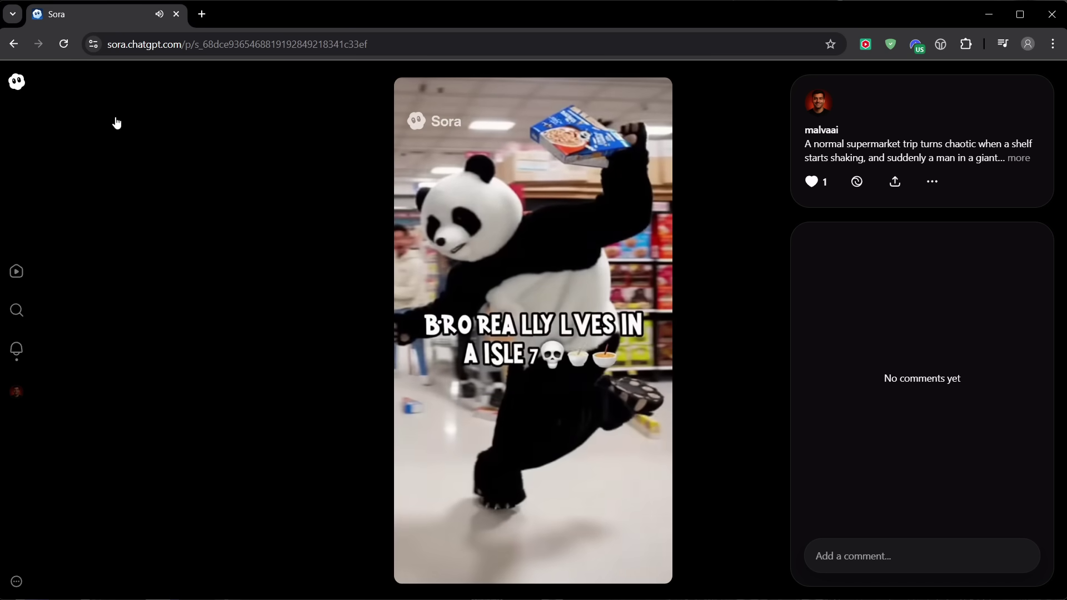
{"action": "left_click", "coordinate": [17, 84]}
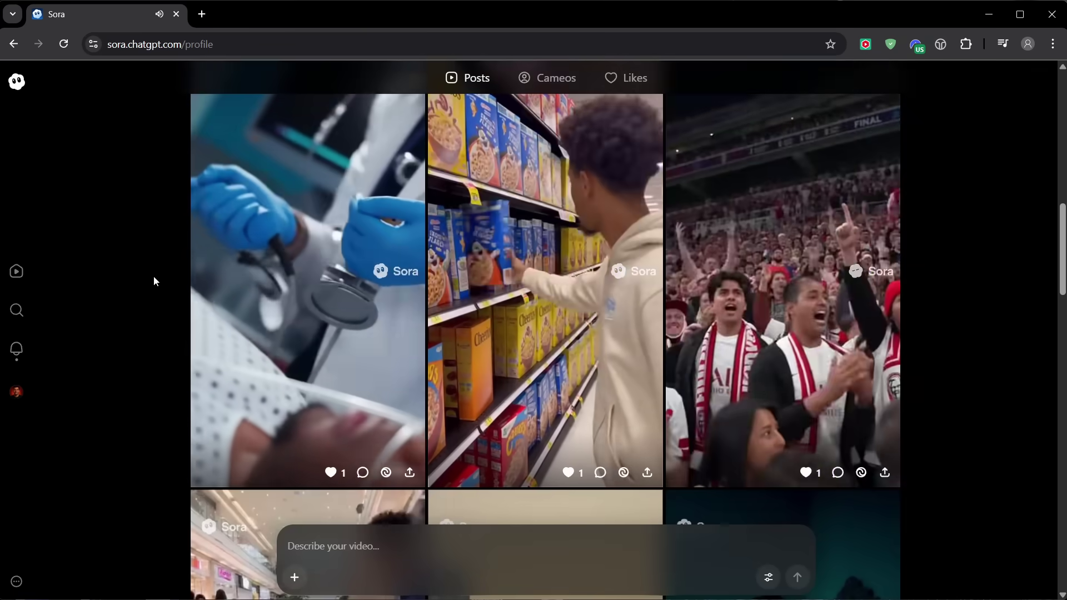
{"action": "scroll", "coordinate": [161, 285], "scroll_direction": "down", "scroll_amount": 4}
{"action": "scroll", "coordinate": [162, 285], "scroll_direction": "down", "scroll_amount": 2}
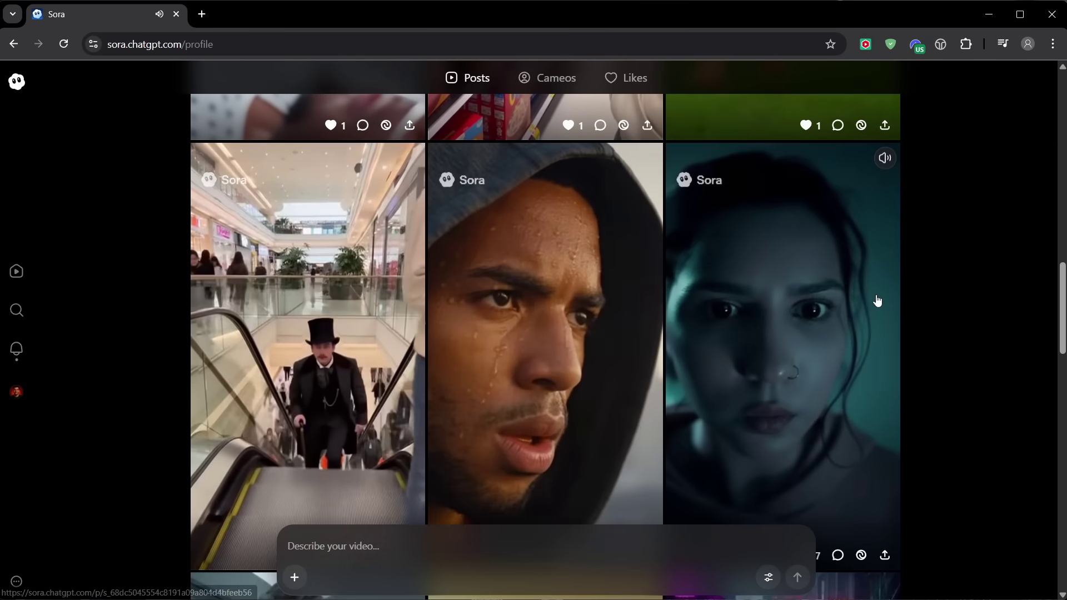
{"action": "left_click", "coordinate": [876, 295]}
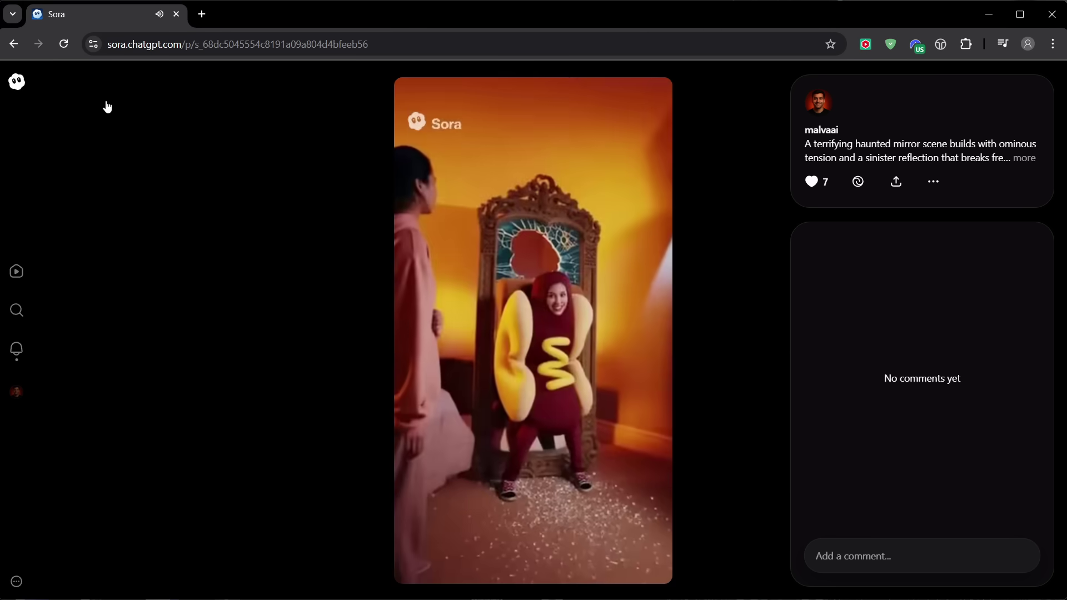
Step: Watch the top-hat Victorian man video, close it, then open the western showdown video
{"action": "left_click", "coordinate": [22, 82]}
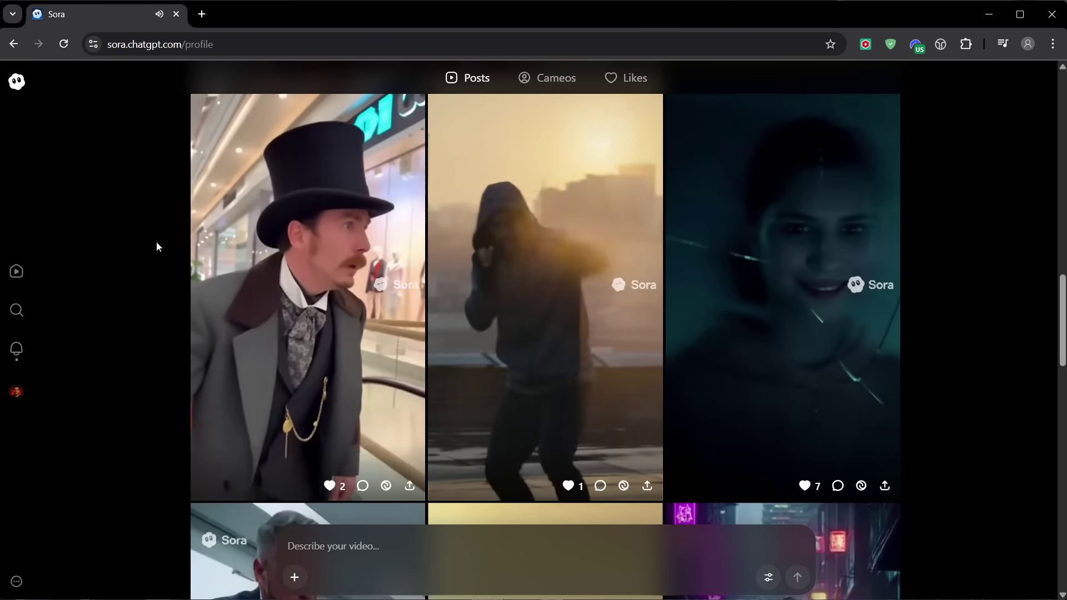
{"action": "left_click", "coordinate": [249, 237]}
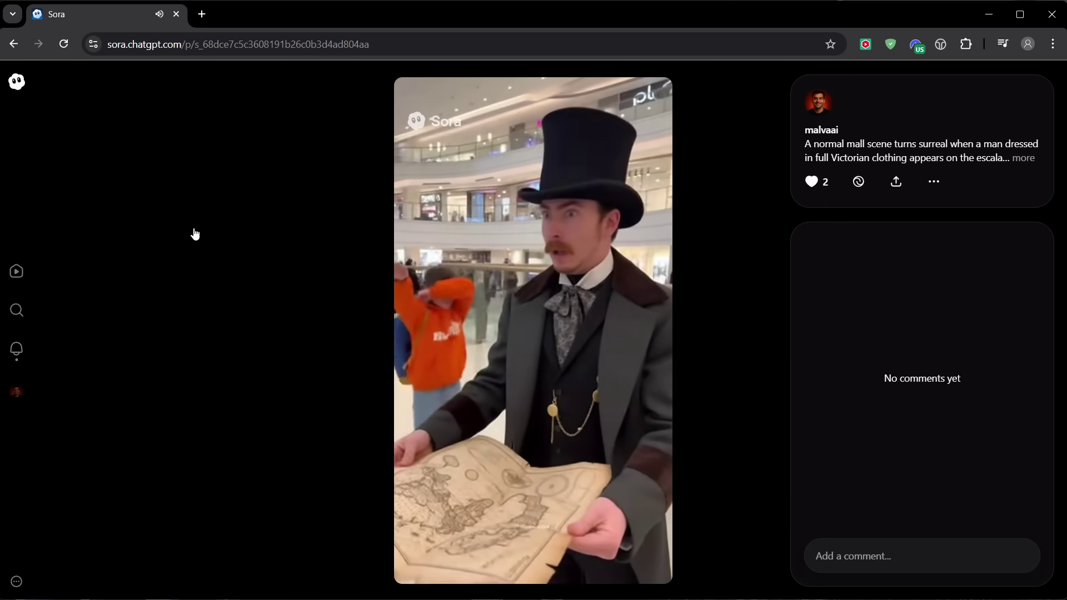
{"action": "left_click", "coordinate": [194, 233]}
{"action": "scroll", "coordinate": [139, 256], "scroll_direction": "down", "scroll_amount": 6}
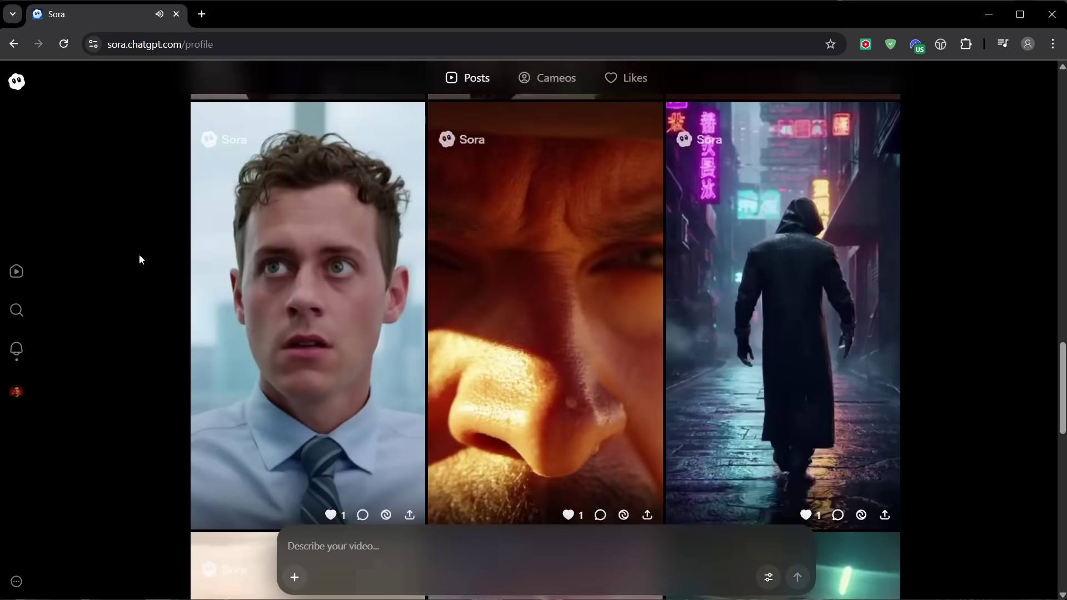
{"action": "left_click", "coordinate": [533, 238]}
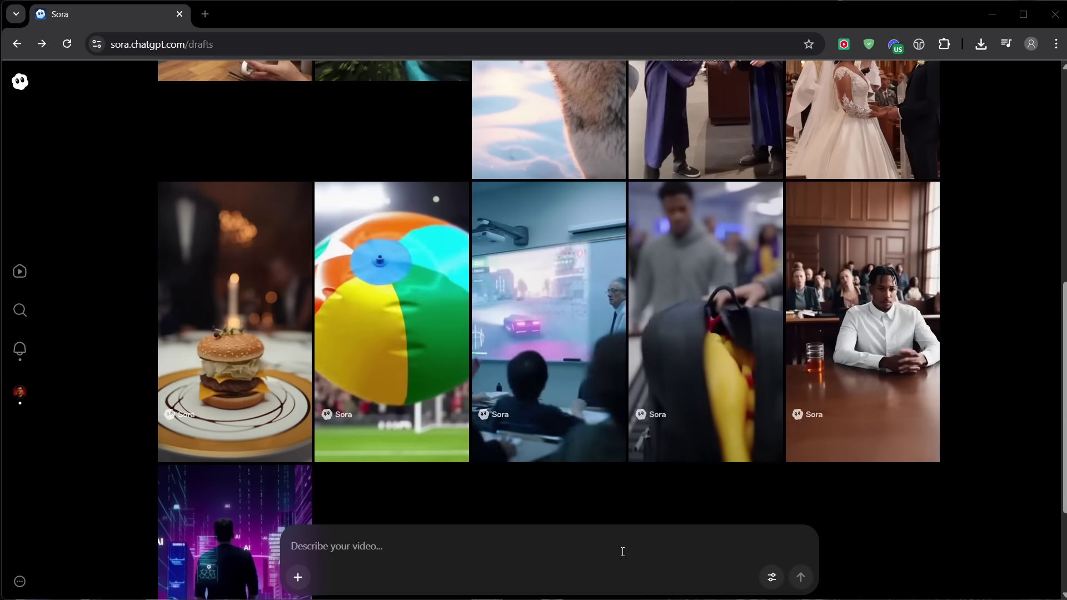
Step: Paste the long dive-watch example prompt into the 'Describe your video' box to generate a new draft
{"action": "left_click", "coordinate": [623, 551]}
{"action": "type", "text": "cinematic product commercial. An adventurer's hand, weathered and strong, wearing a rugged, titanium dive watch. The hand rests on an ancient, moss-covered stone map. In the background, a misty jungle waterfall is out of focus. The camera slowly pushes in, focusing on the watch face as a single drop of water rolls off the glass."}
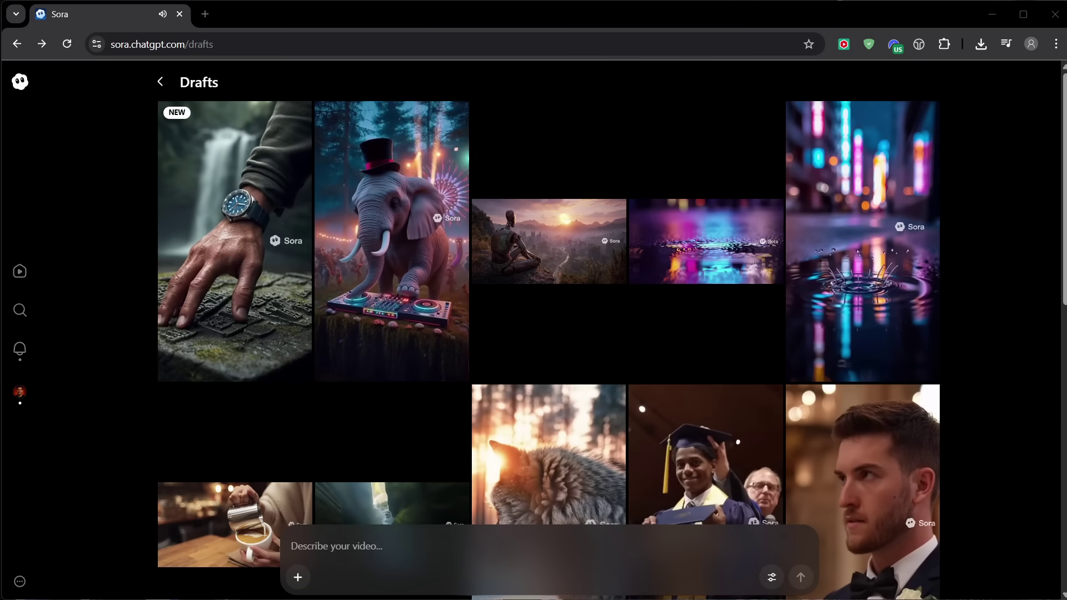
{"action": "left_click", "coordinate": [569, 269]}
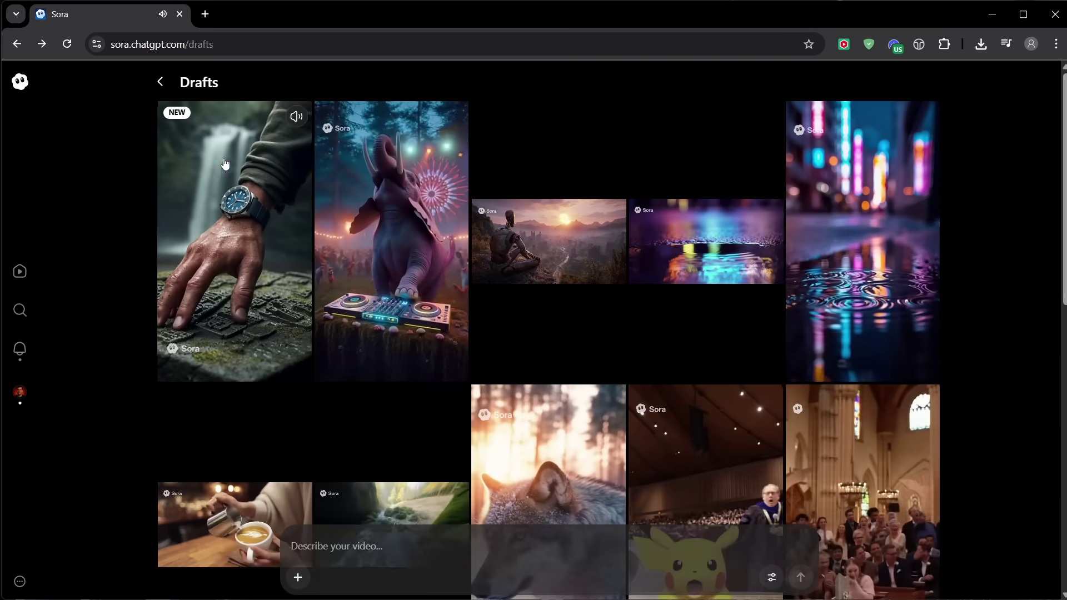
{"action": "left_click", "coordinate": [389, 222]}
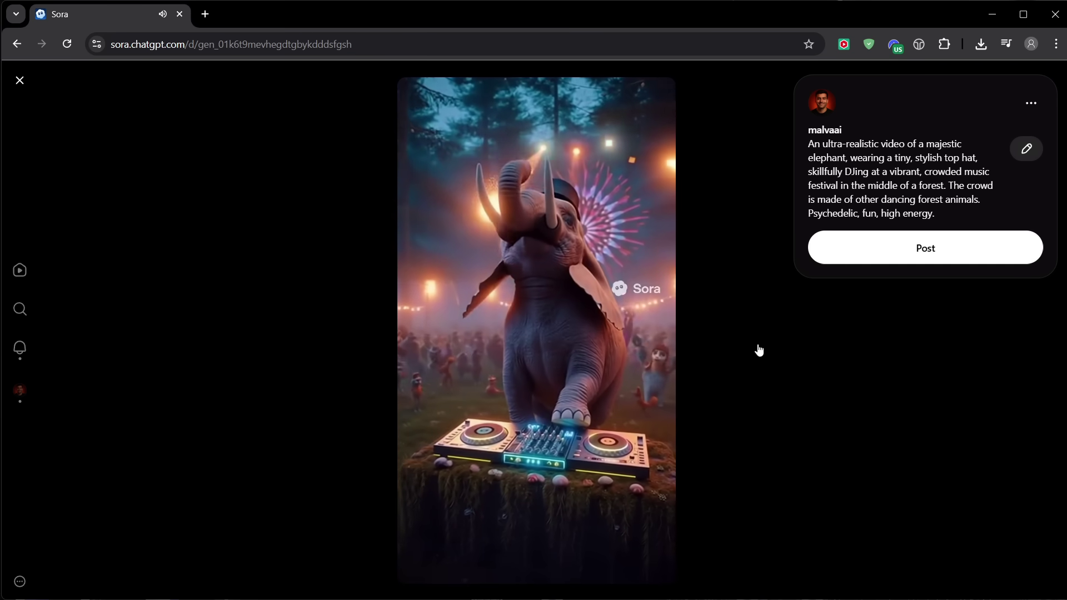
{"action": "left_click", "coordinate": [20, 80]}
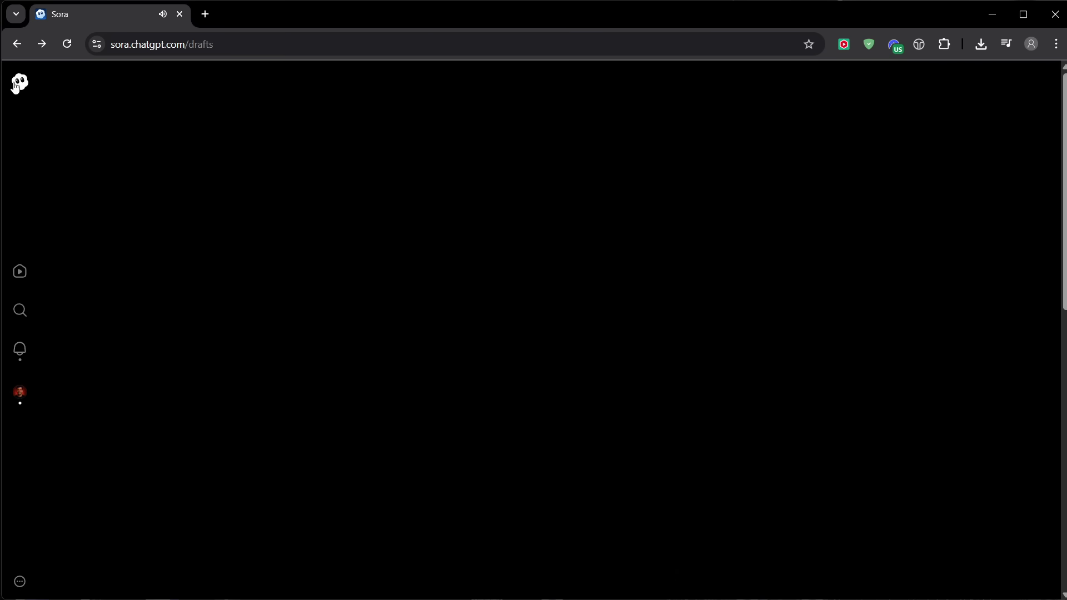
Step: Preview the X Games wheelchair and close-up talking face posts from the Top feed, returning after each
{"action": "scroll", "coordinate": [929, 454], "scroll_direction": "down", "scroll_amount": 9}
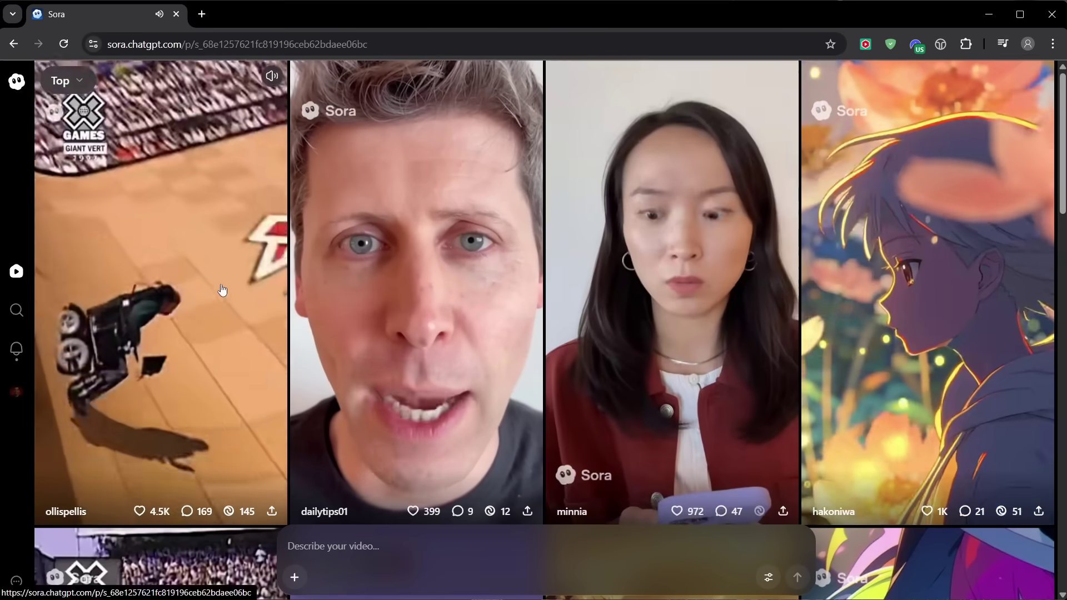
{"action": "left_click", "coordinate": [211, 267]}
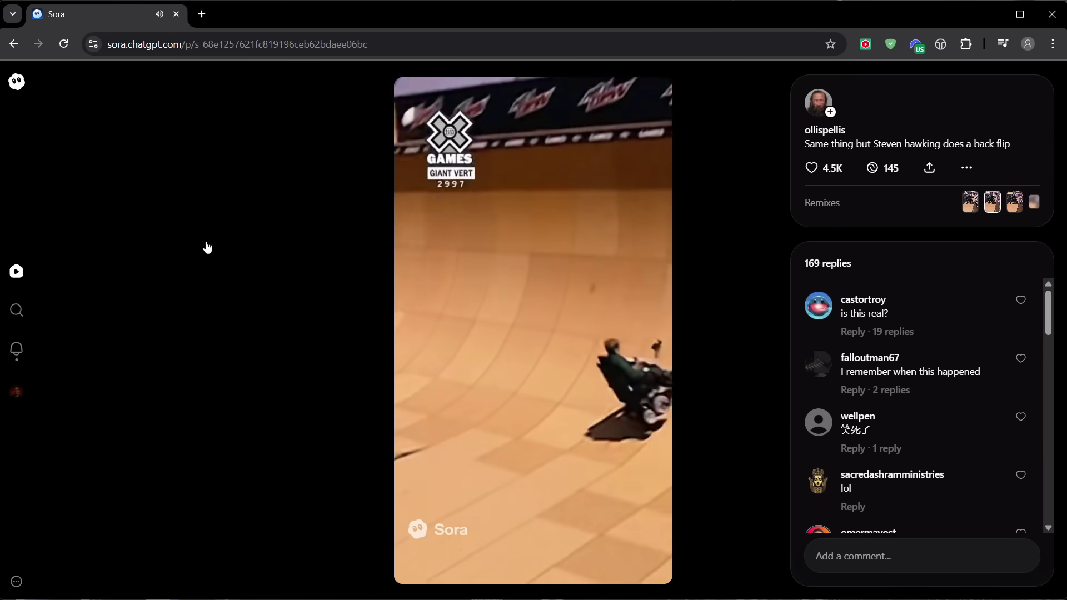
{"action": "left_click", "coordinate": [17, 84]}
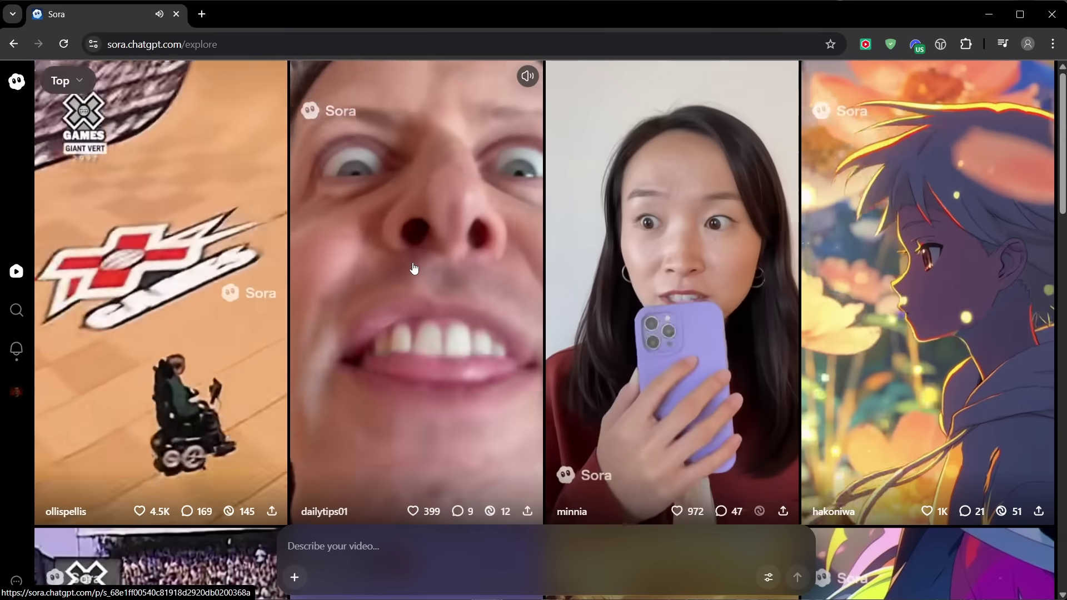
{"action": "left_click", "coordinate": [415, 269]}
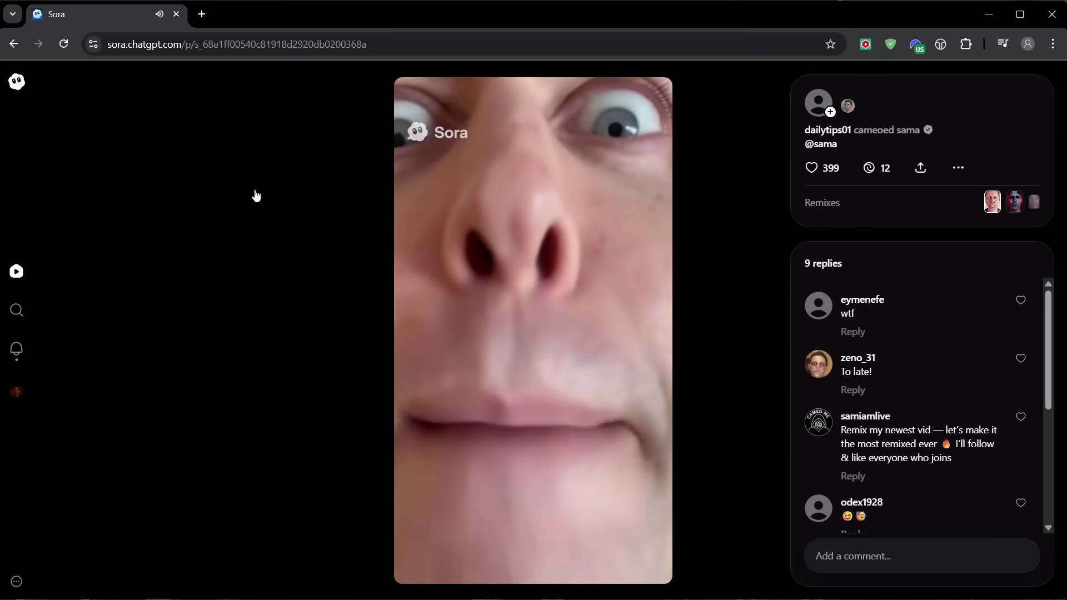
{"action": "mouse_move", "coordinate": [560, 219]}
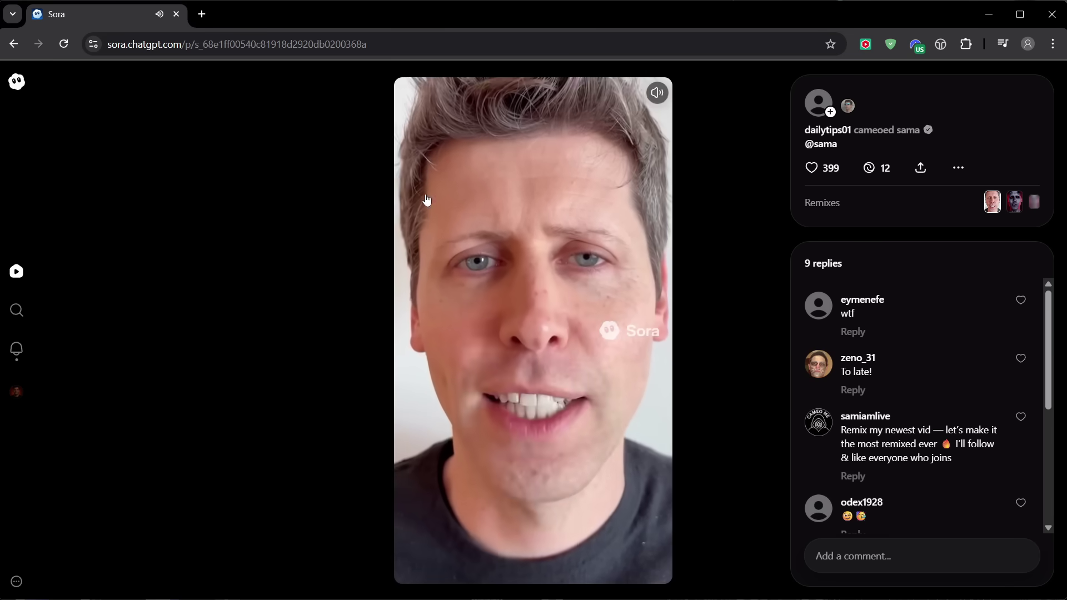
{"action": "left_click", "coordinate": [18, 82]}
Step: Scroll further down the Top feed and open the dim face-behind-door video post
{"action": "scroll", "coordinate": [637, 243], "scroll_direction": "down", "scroll_amount": 8}
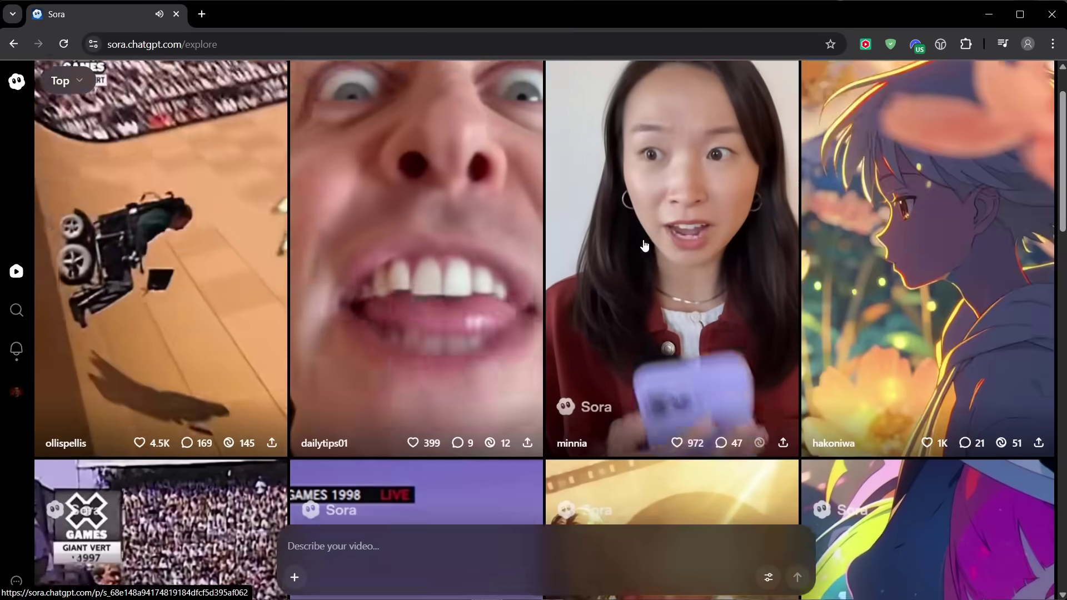
{"action": "scroll", "coordinate": [637, 244], "scroll_direction": "down", "scroll_amount": 5}
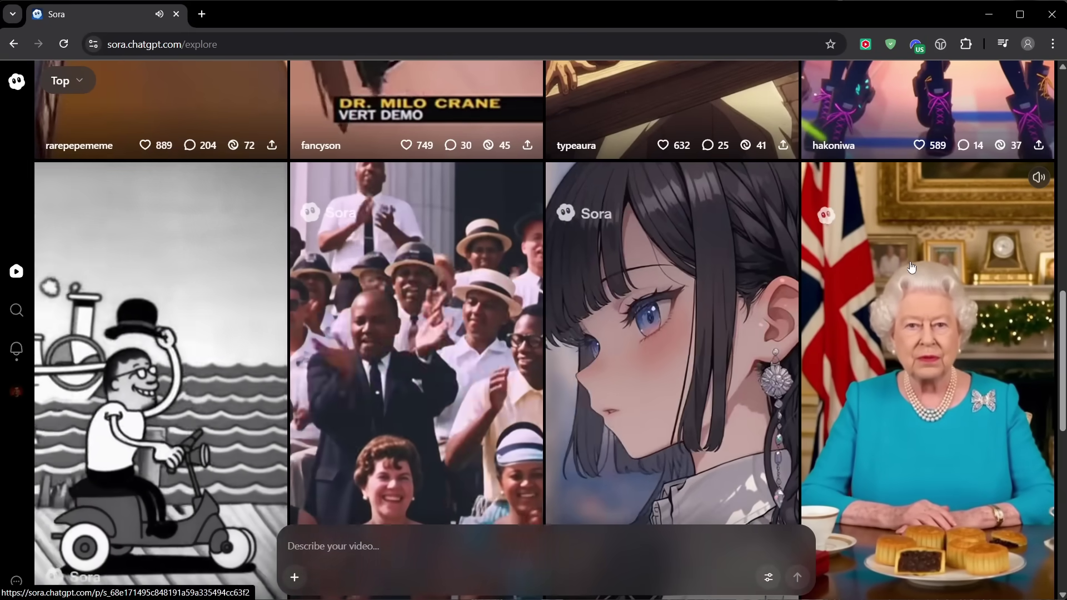
{"action": "scroll", "coordinate": [908, 267], "scroll_direction": "down", "scroll_amount": 8}
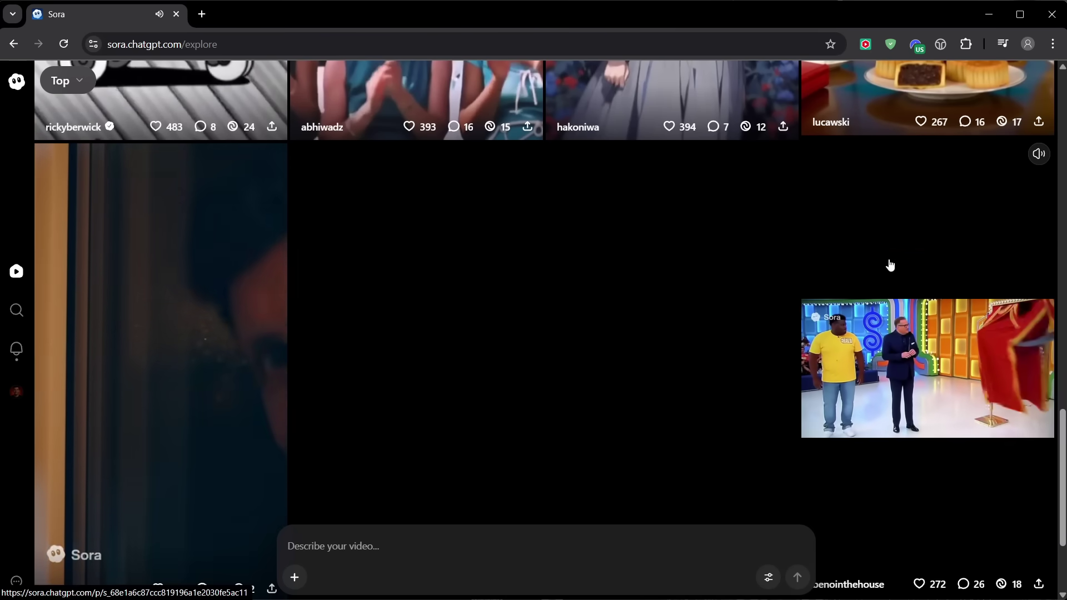
{"action": "scroll", "coordinate": [556, 228], "scroll_direction": "down", "scroll_amount": 4}
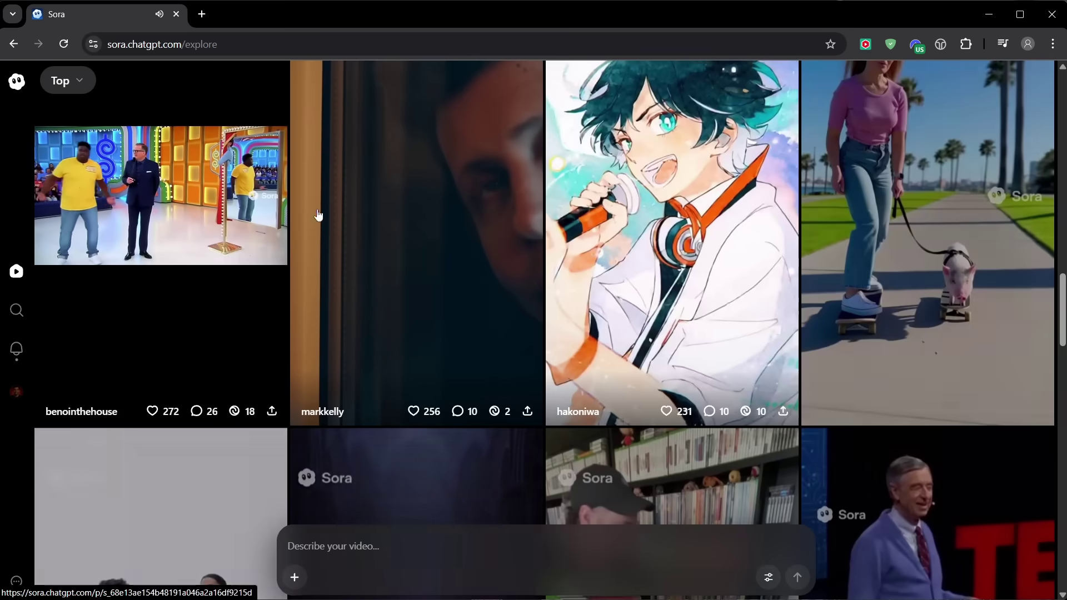
{"action": "left_click", "coordinate": [362, 219]}
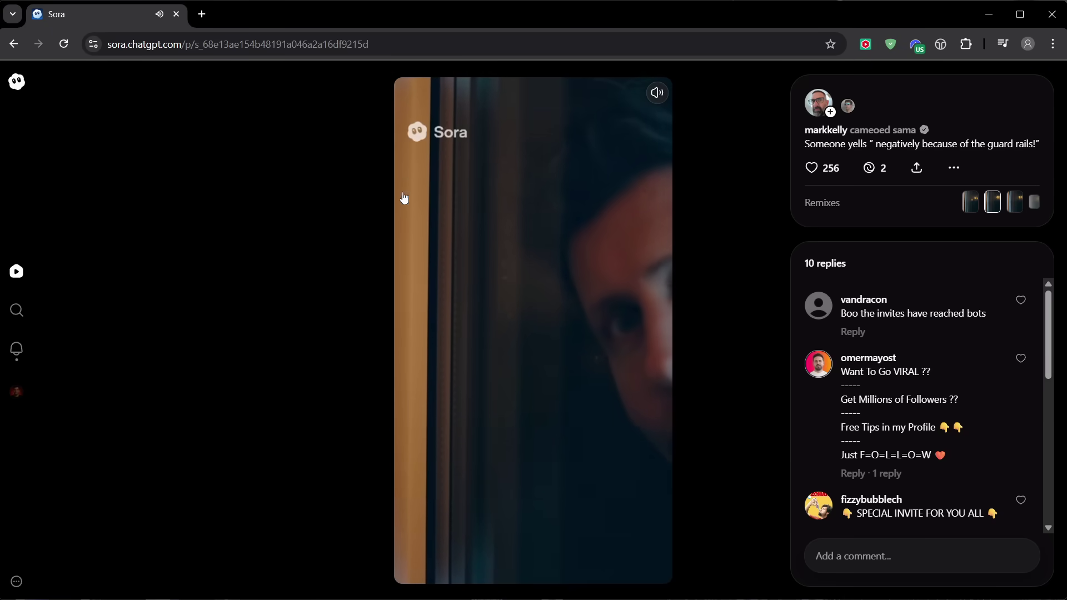
Step: Leave the open post and return to the explore feed via the Sora logo
{"action": "left_click", "coordinate": [17, 98]}
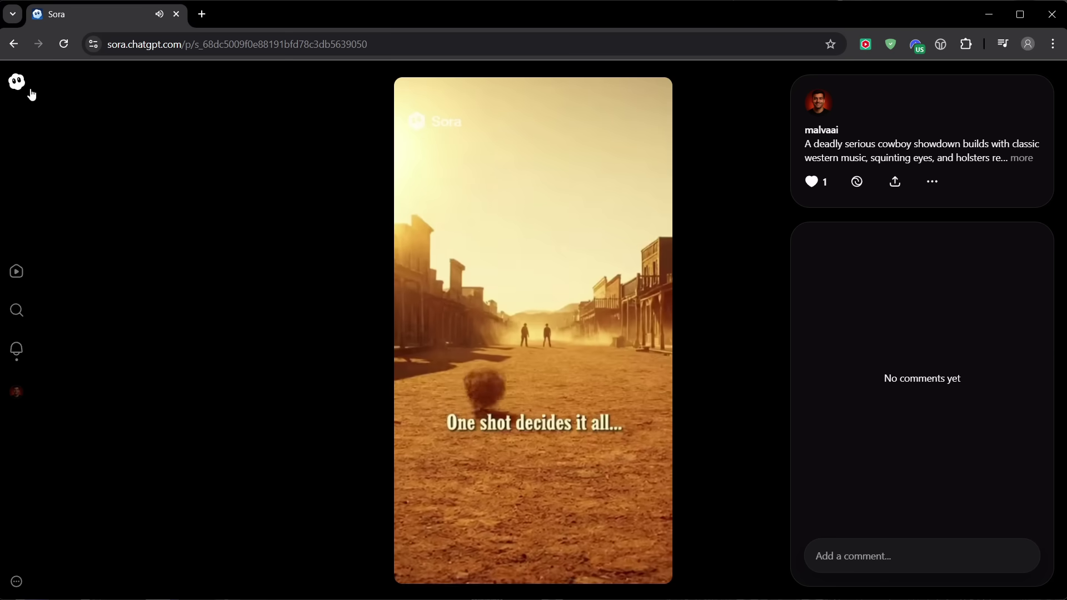
Step: Scroll down your profile's Posts grid and open the 'LISTEN HUMANS' golden retriever in glasses video
{"action": "left_click", "coordinate": [31, 92]}
{"action": "scroll", "coordinate": [160, 275], "scroll_direction": "down", "scroll_amount": 5}
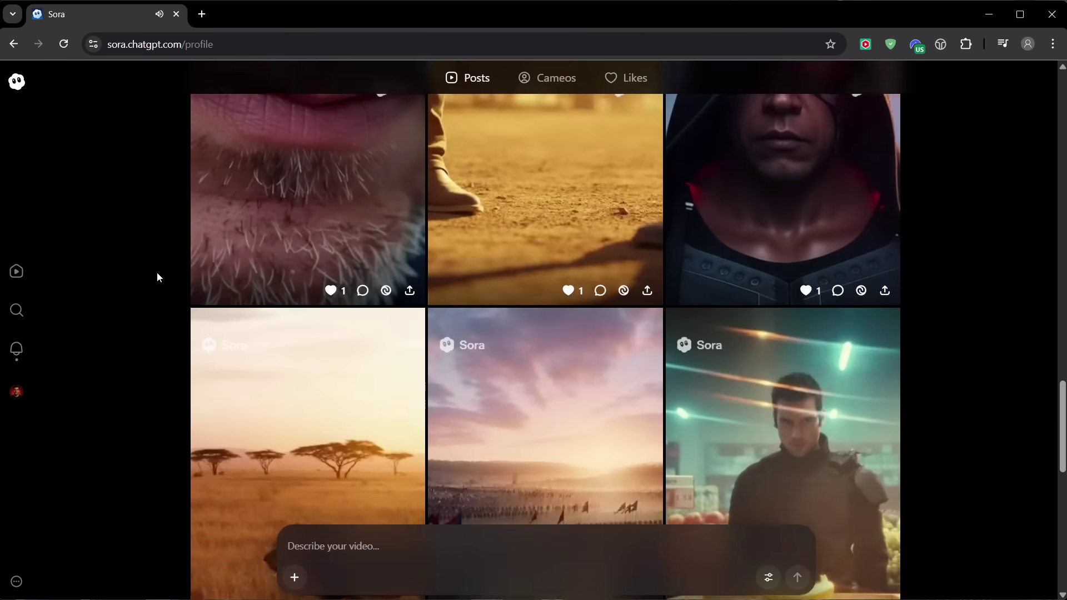
{"action": "scroll", "coordinate": [145, 252], "scroll_direction": "down", "scroll_amount": 8}
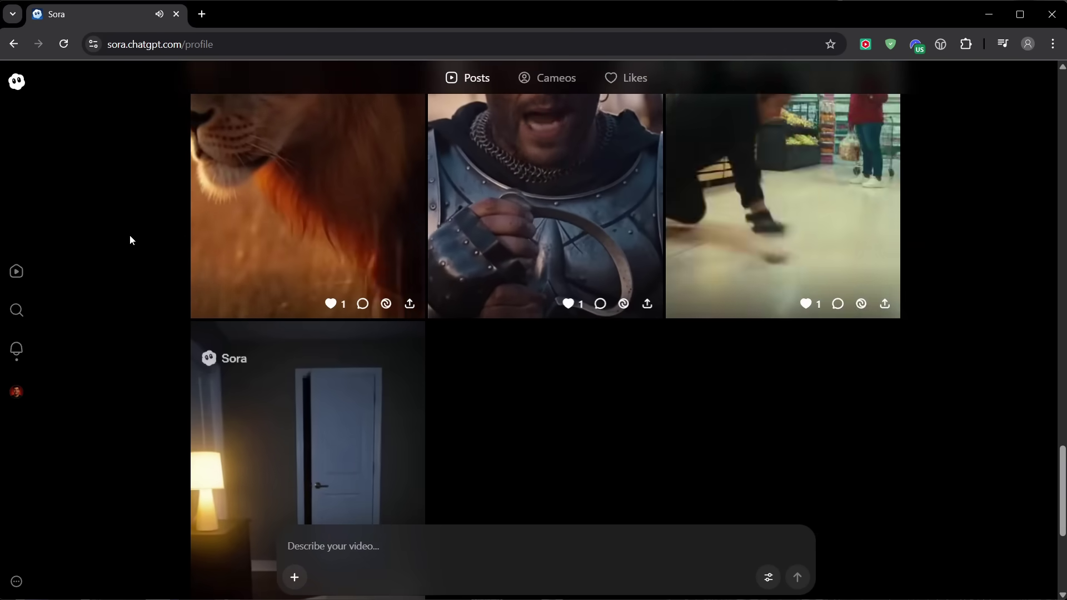
{"action": "scroll", "coordinate": [130, 239], "scroll_direction": "down", "scroll_amount": 4}
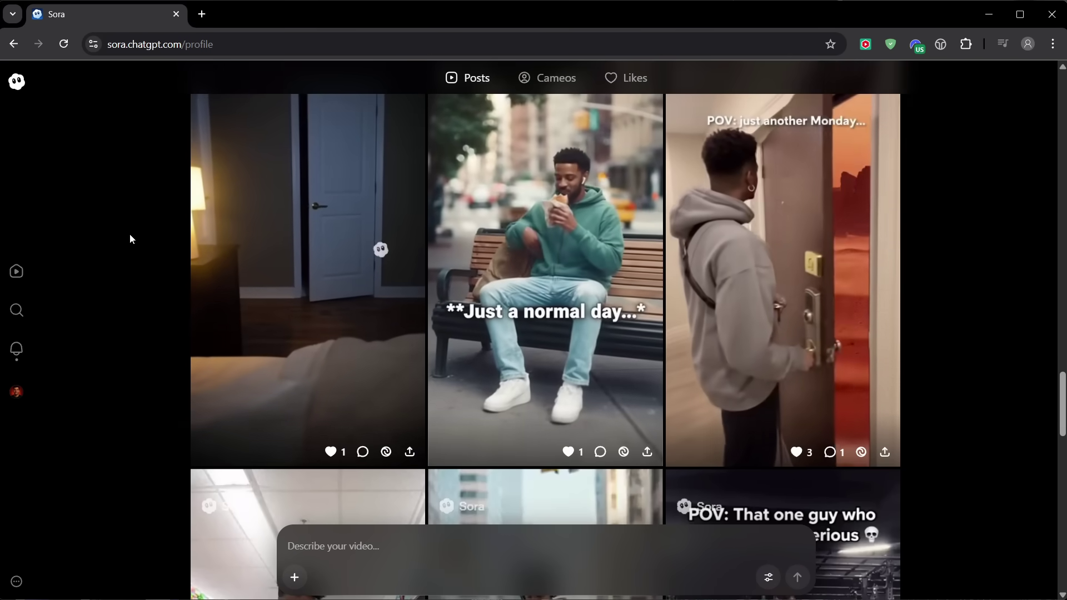
{"action": "scroll", "coordinate": [129, 233], "scroll_direction": "down", "scroll_amount": 5}
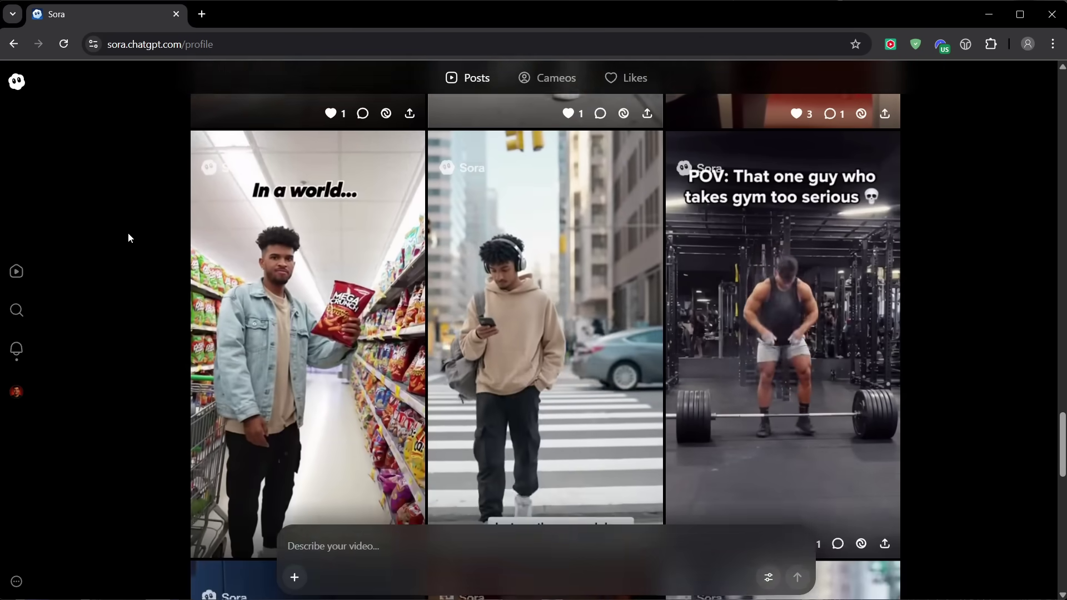
{"action": "scroll", "coordinate": [128, 234], "scroll_direction": "down", "scroll_amount": 6}
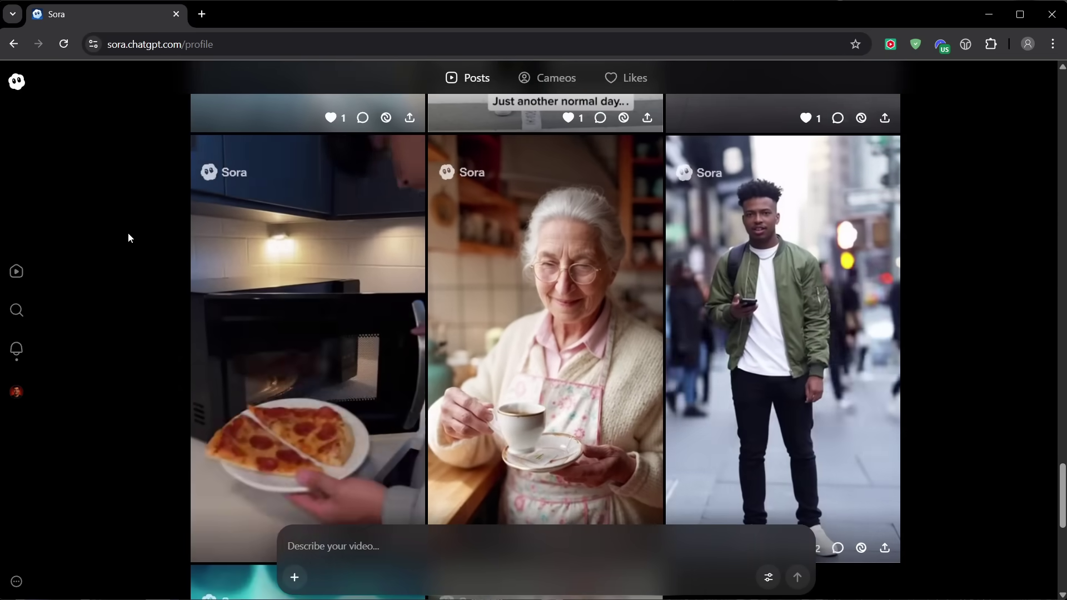
{"action": "scroll", "coordinate": [127, 233], "scroll_direction": "down", "scroll_amount": 6}
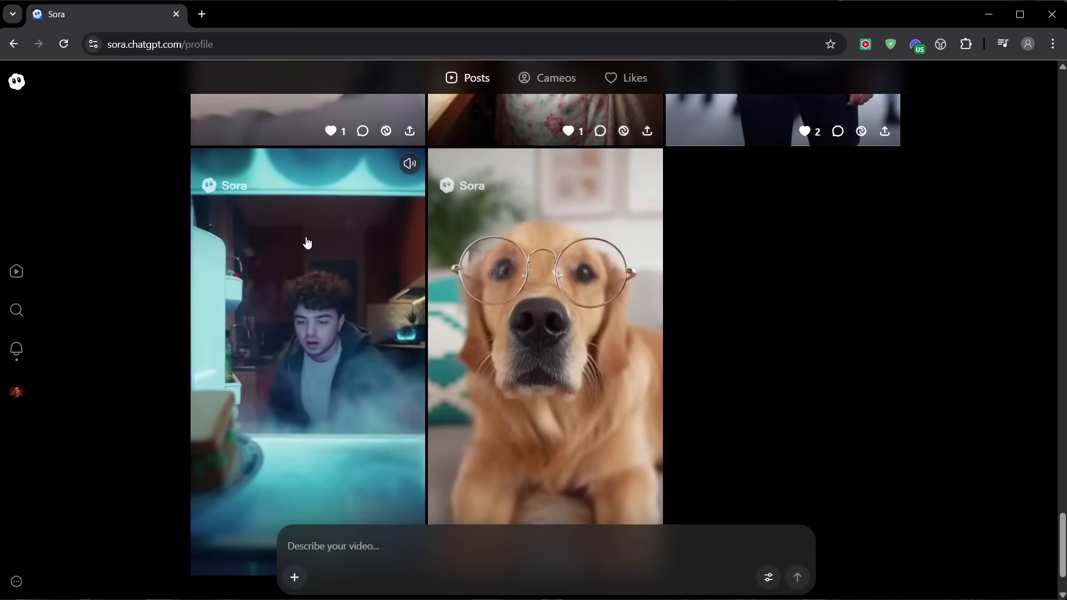
{"action": "left_click", "coordinate": [513, 250]}
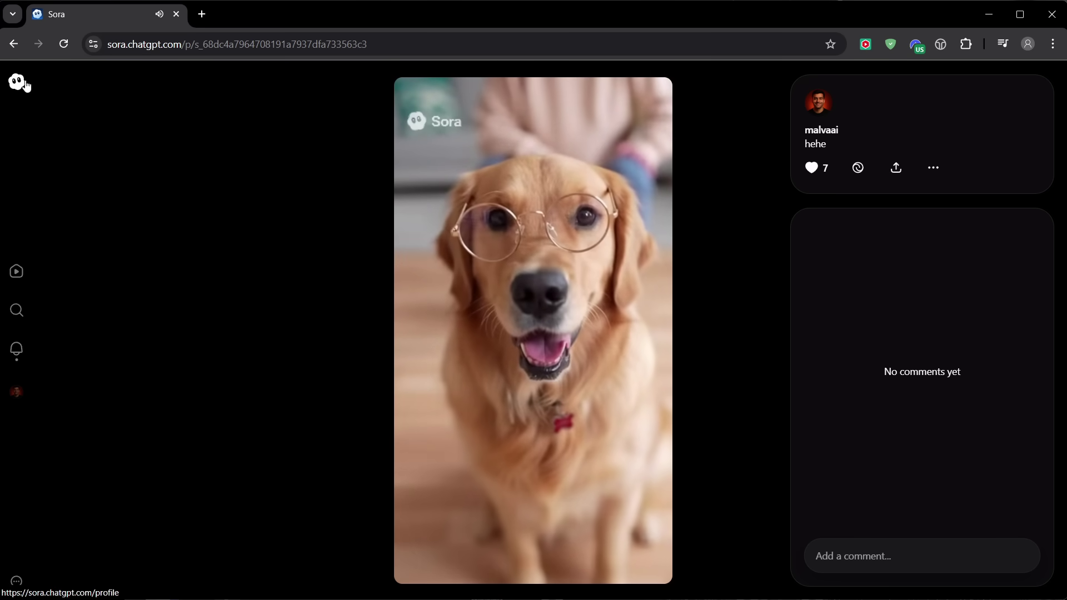
{"action": "left_click", "coordinate": [25, 82]}
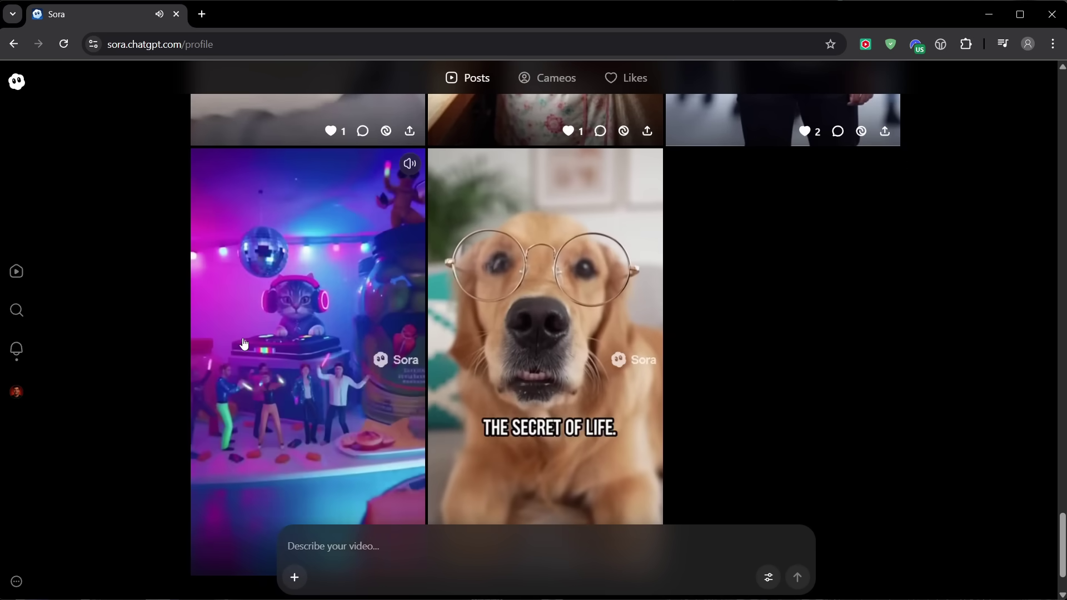
{"action": "left_click", "coordinate": [203, 315]}
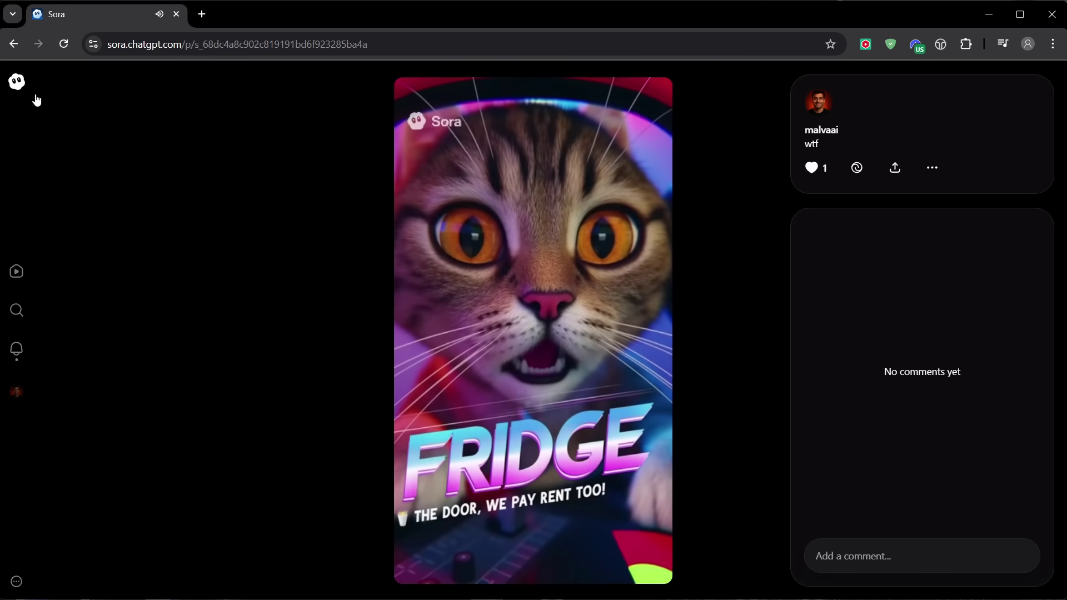
{"action": "left_click", "coordinate": [19, 85]}
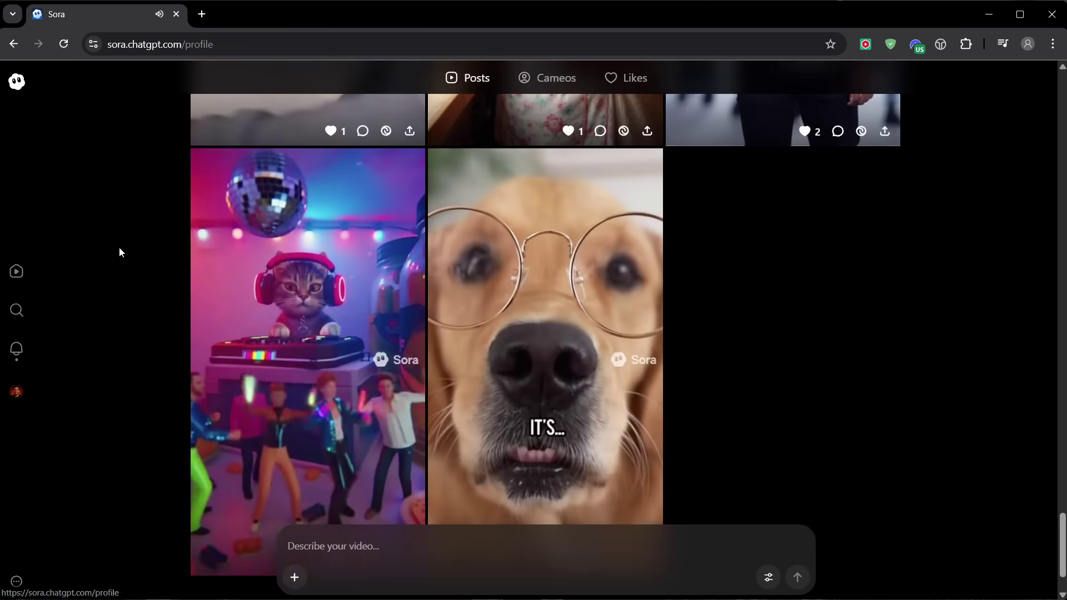
{"action": "scroll", "coordinate": [120, 248], "scroll_direction": "up", "scroll_amount": 5}
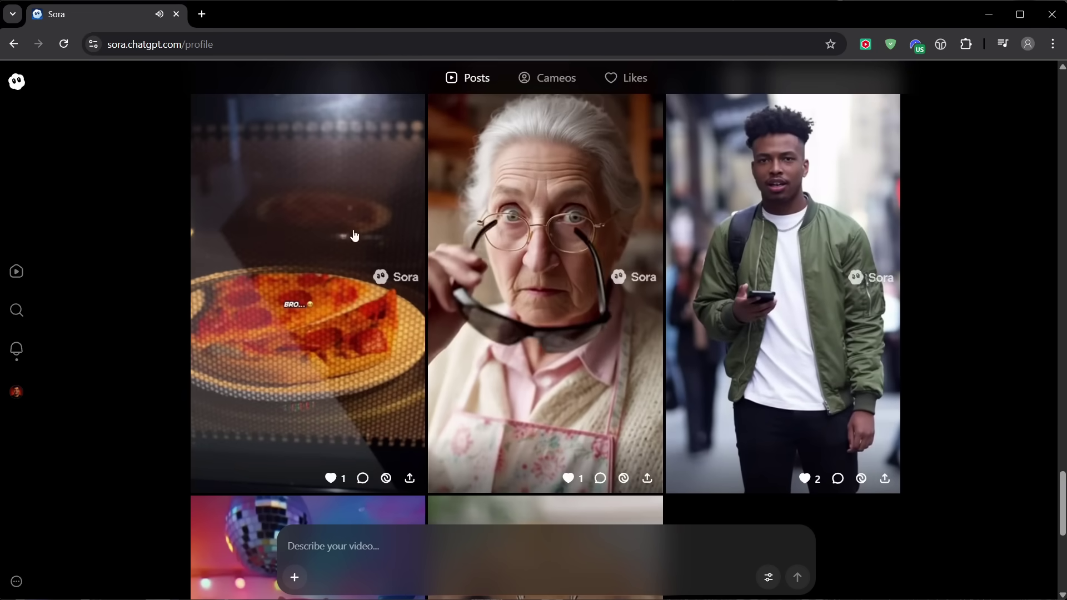
{"action": "left_click", "coordinate": [473, 230]}
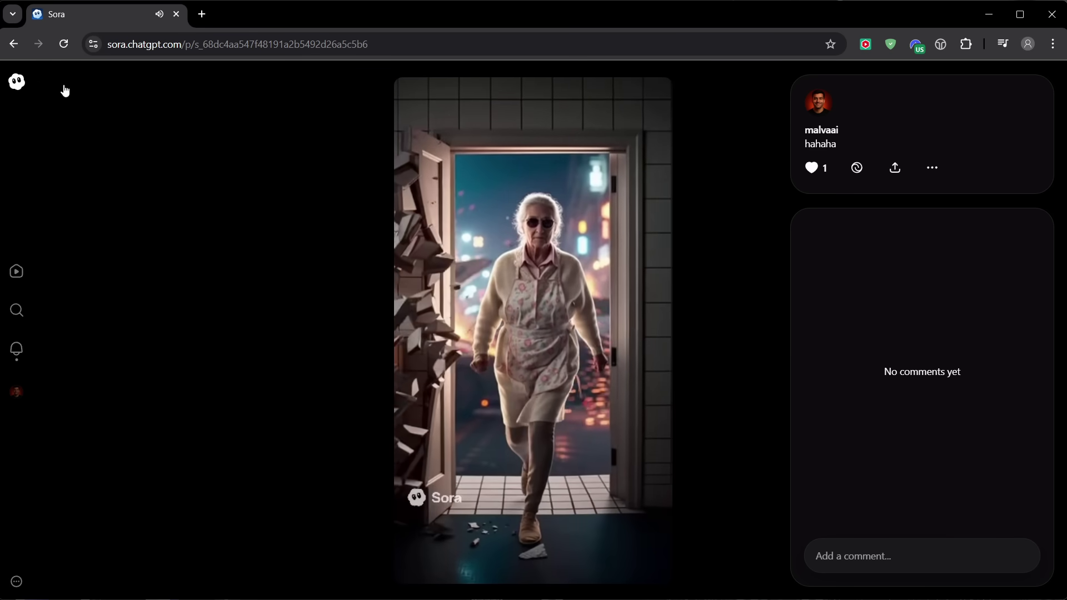
{"action": "left_click", "coordinate": [13, 84]}
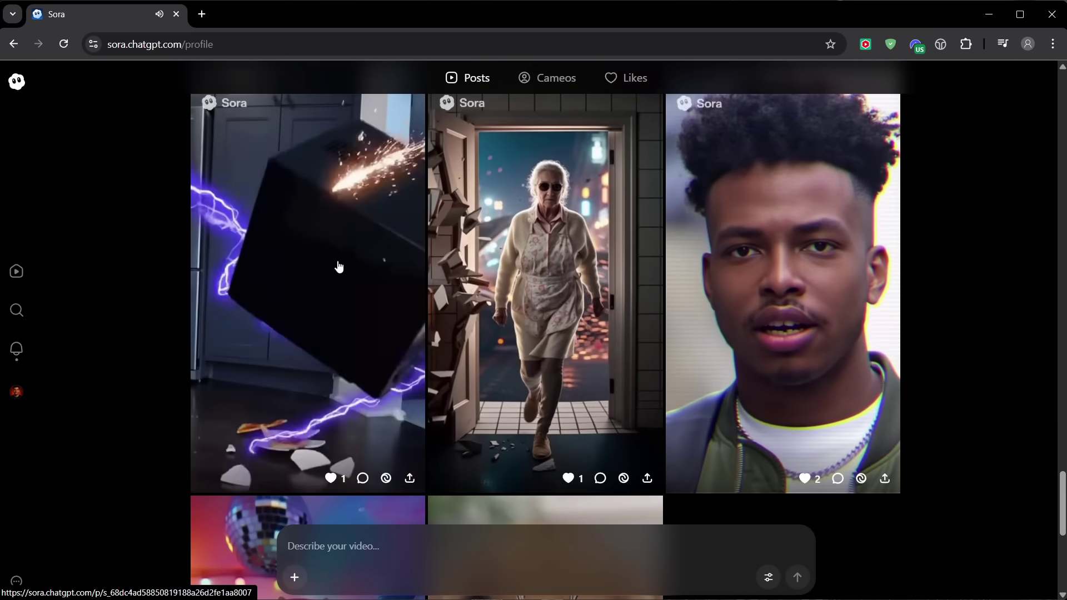
{"action": "left_click", "coordinate": [339, 267]}
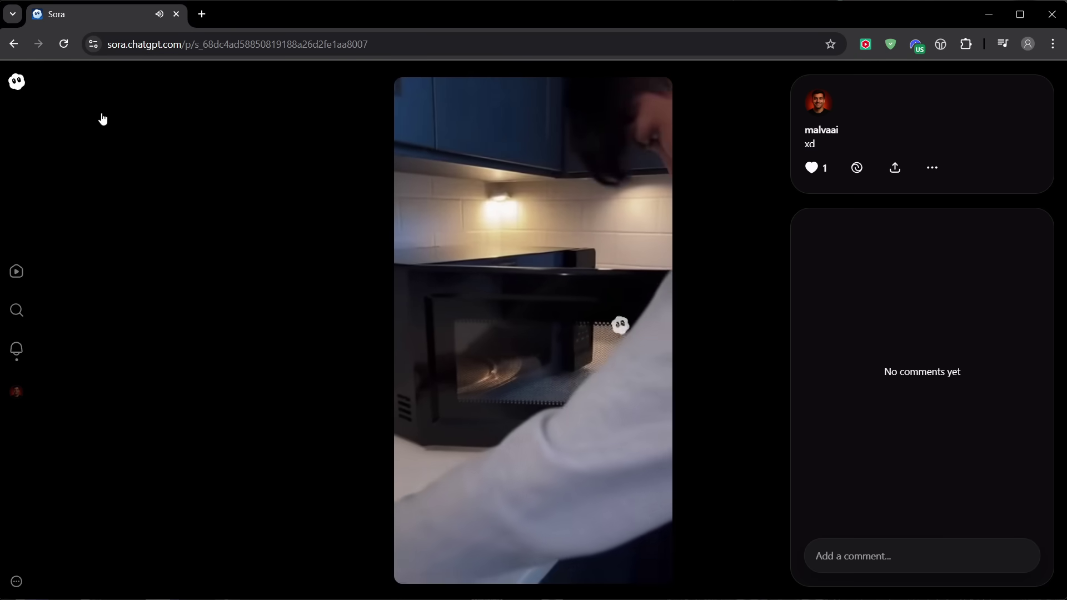
{"action": "left_click", "coordinate": [18, 84]}
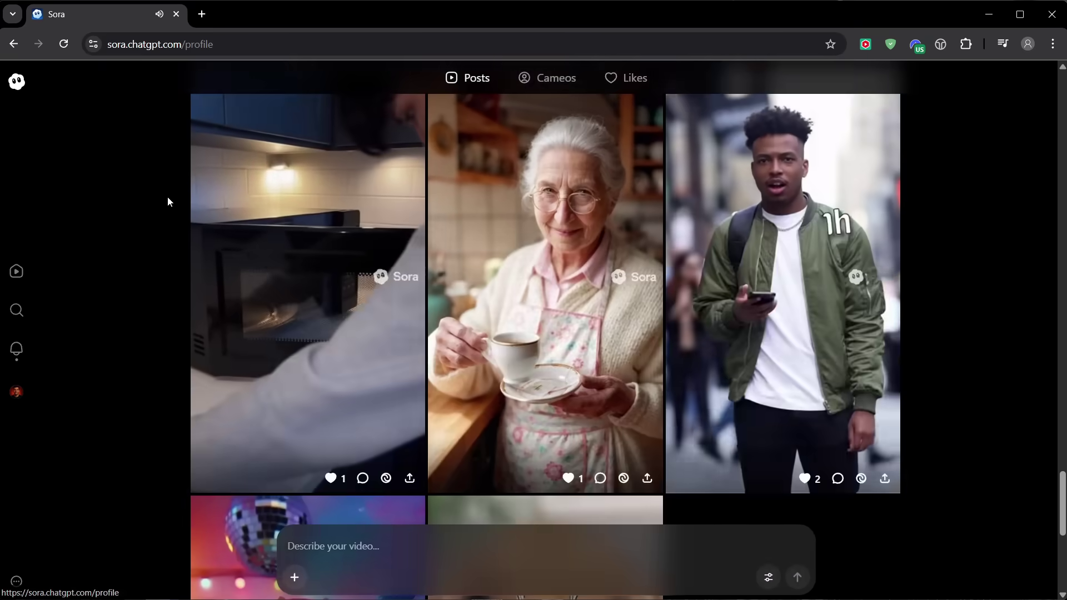
{"action": "scroll", "coordinate": [158, 222], "scroll_direction": "up", "scroll_amount": 5}
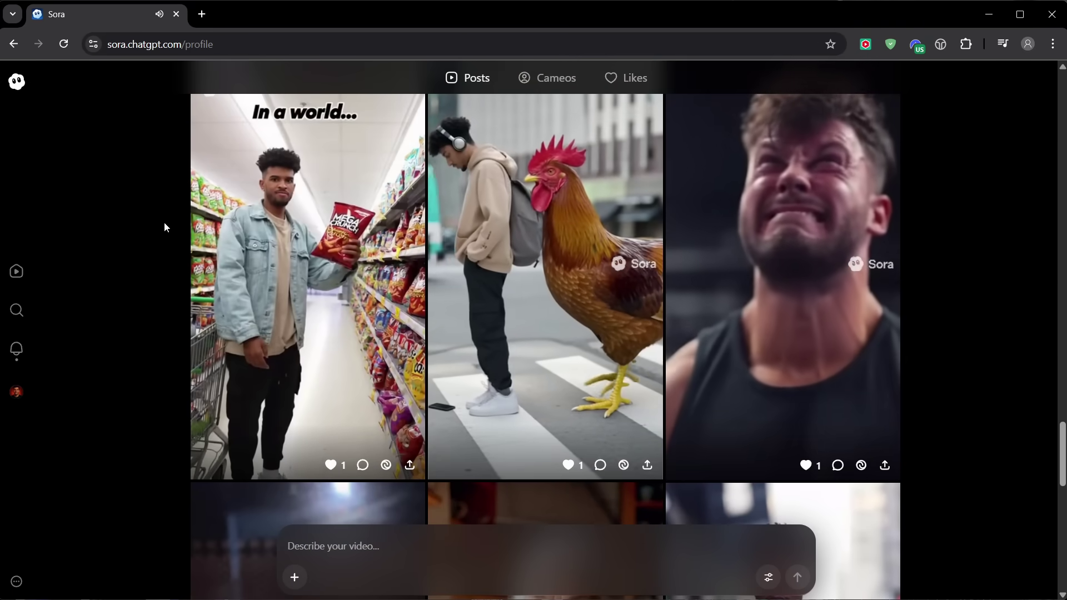
{"action": "scroll", "coordinate": [375, 219], "scroll_direction": "down", "scroll_amount": 5}
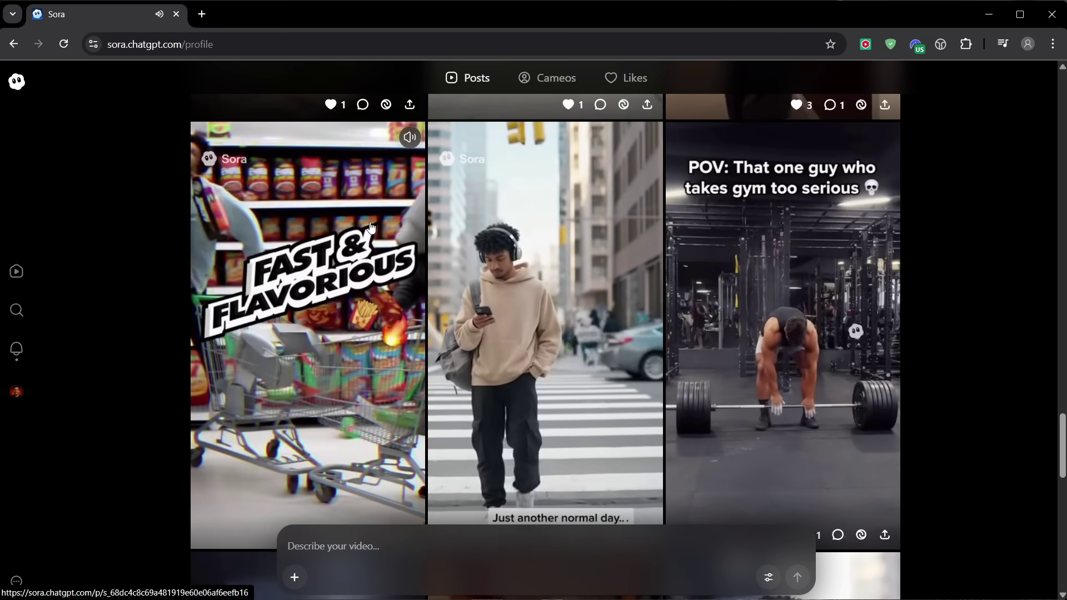
{"action": "scroll", "coordinate": [353, 336], "scroll_direction": "up", "scroll_amount": 5}
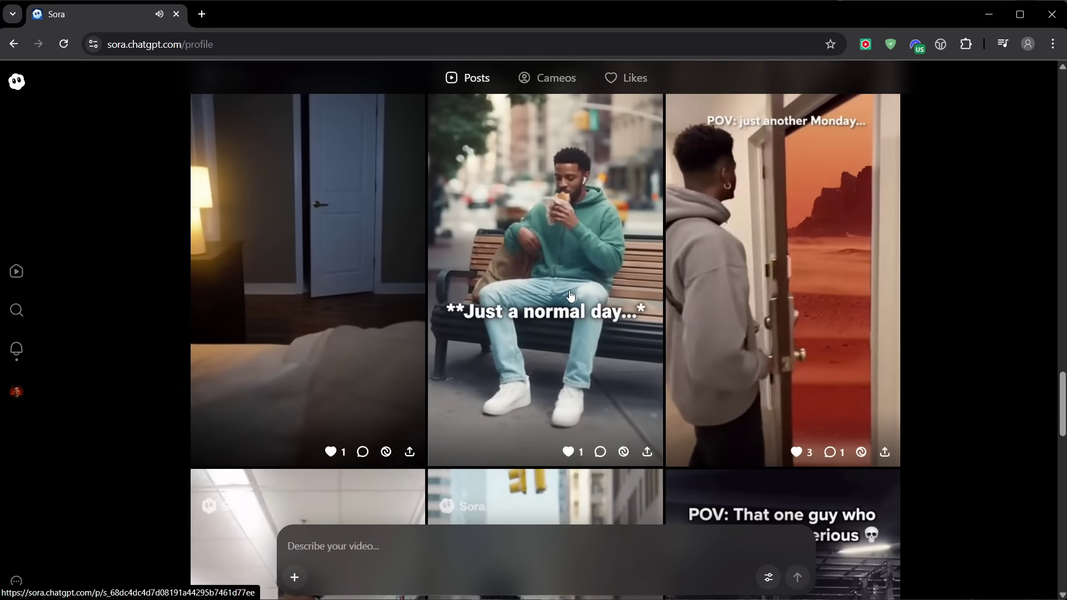
{"action": "scroll", "coordinate": [572, 284], "scroll_direction": "up", "scroll_amount": 1}
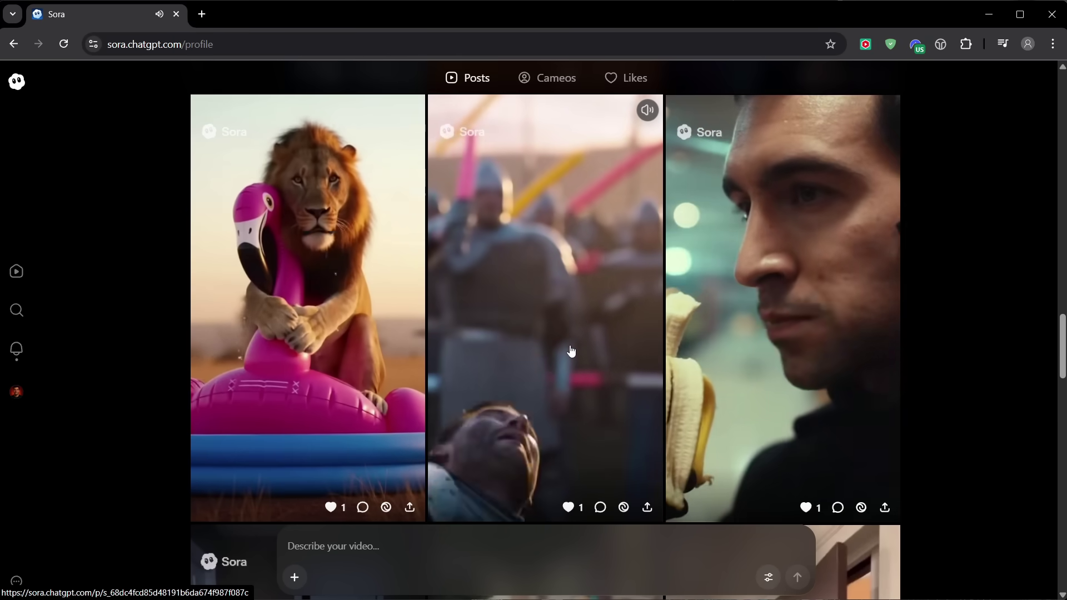
Step: Scroll back up the profile Posts grid toward the top
{"action": "scroll", "coordinate": [568, 345], "scroll_direction": "up", "scroll_amount": 5}
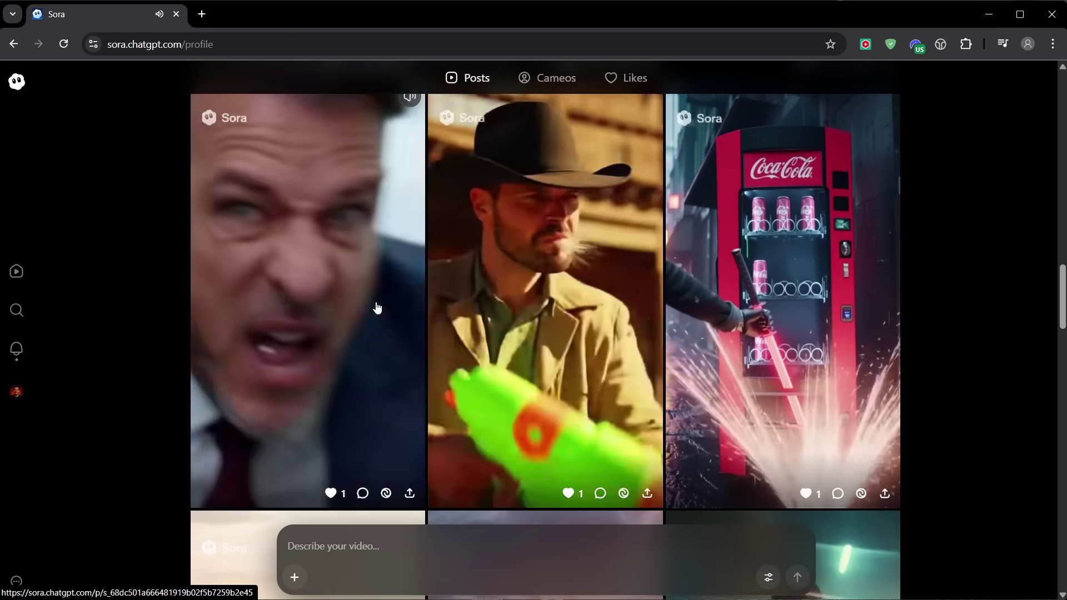
{"action": "scroll", "coordinate": [354, 316], "scroll_direction": "up", "scroll_amount": 5}
{"action": "scroll", "coordinate": [531, 306], "scroll_direction": "up", "scroll_amount": 1}
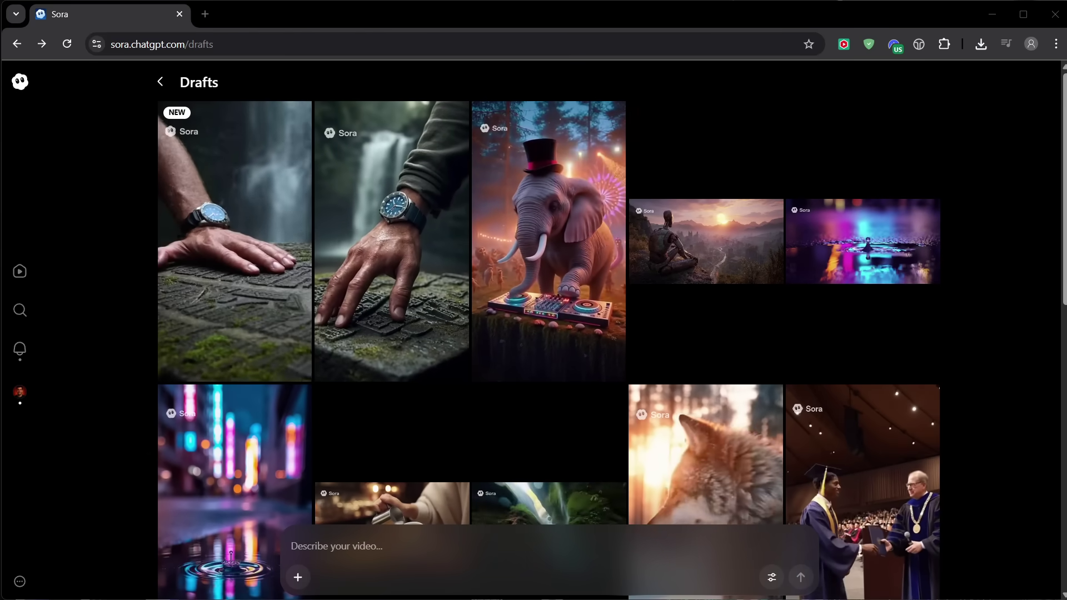
{"action": "left_click", "coordinate": [244, 268]}
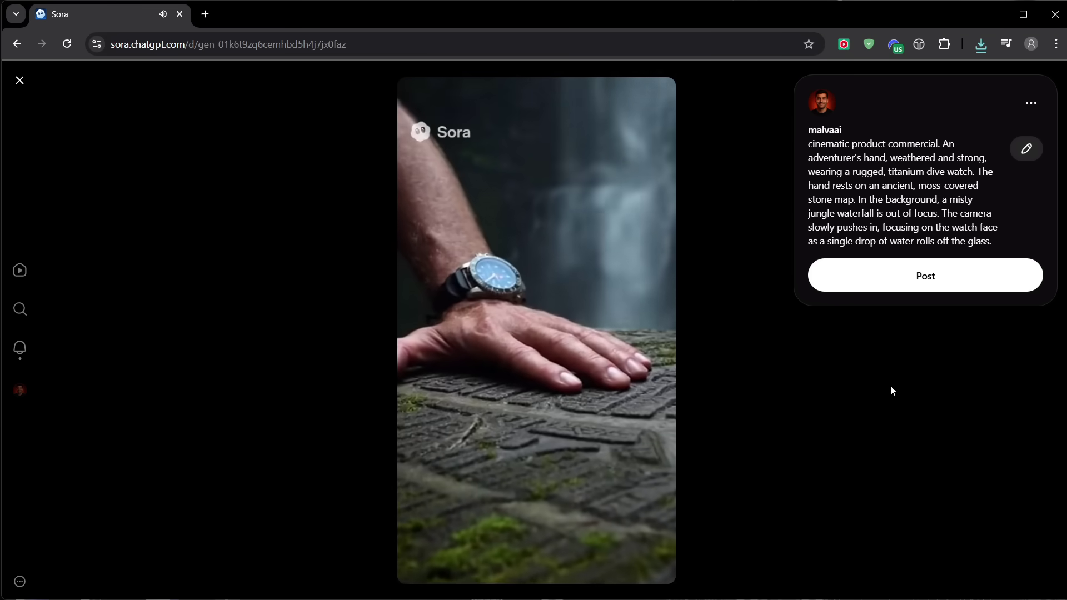
{"action": "left_click", "coordinate": [1030, 103]}
{"action": "left_click", "coordinate": [984, 134]}
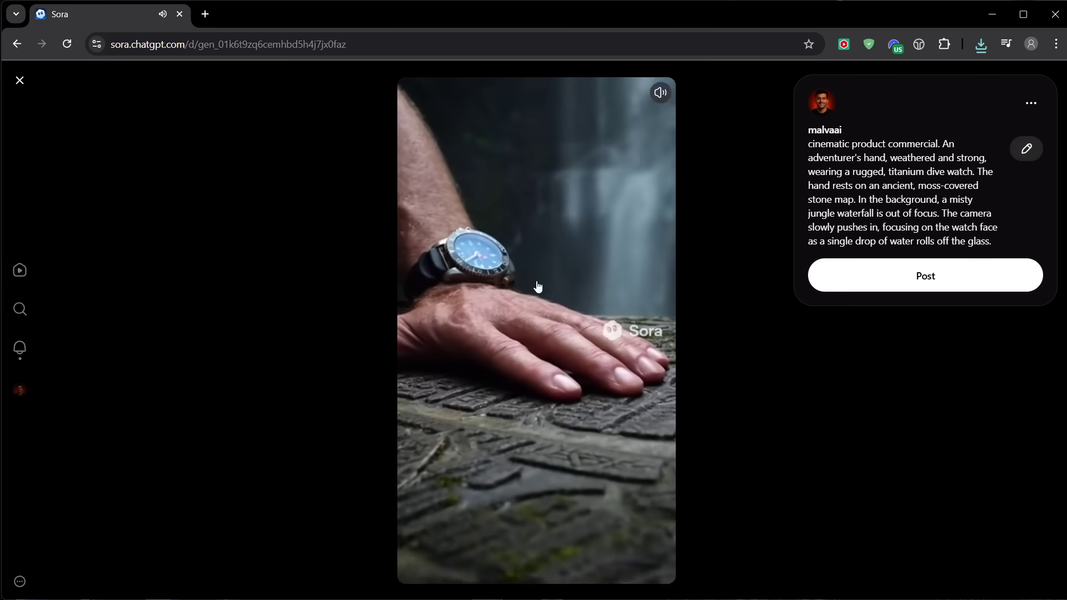
{"action": "left_click", "coordinate": [20, 81]}
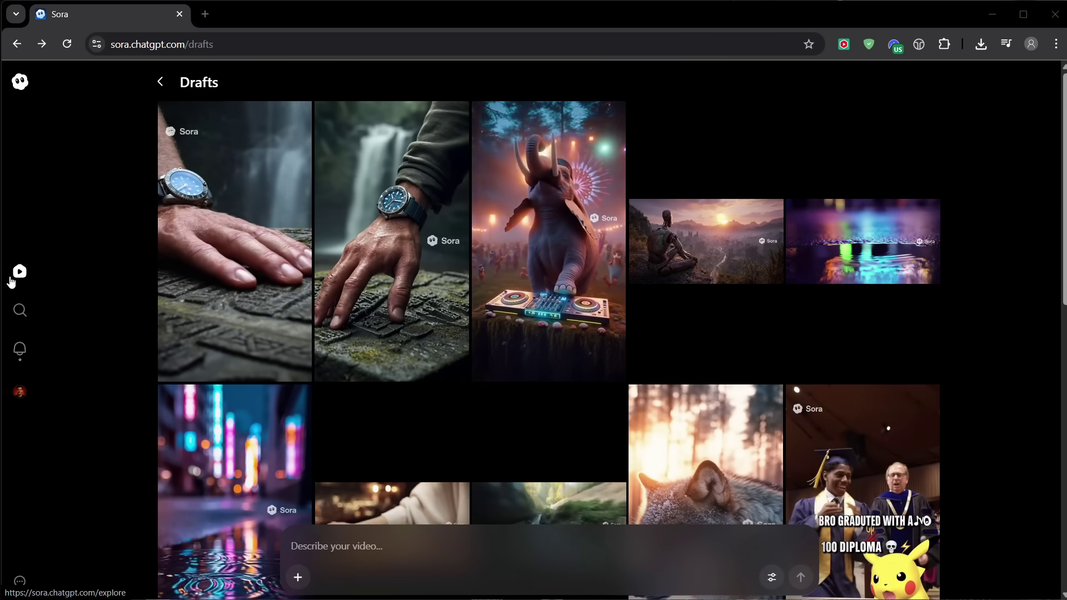
Step: Switch to the Explore For you feed and scroll through community clips like the skateboarding horse
{"action": "left_click", "coordinate": [11, 281]}
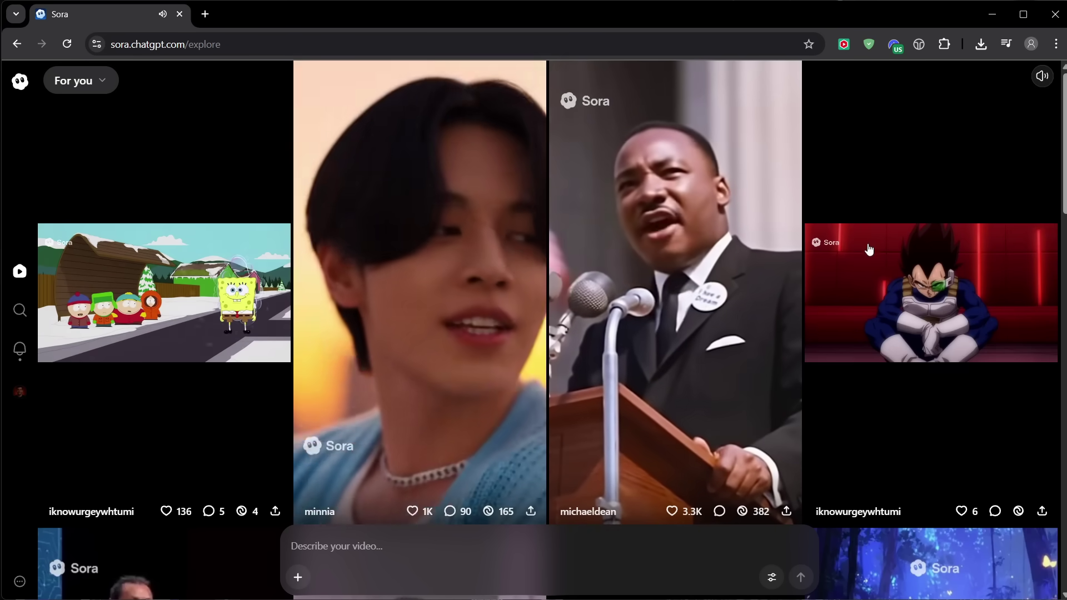
{"action": "scroll", "coordinate": [861, 263], "scroll_direction": "down", "scroll_amount": 2}
{"action": "scroll", "coordinate": [858, 266], "scroll_direction": "down", "scroll_amount": 1}
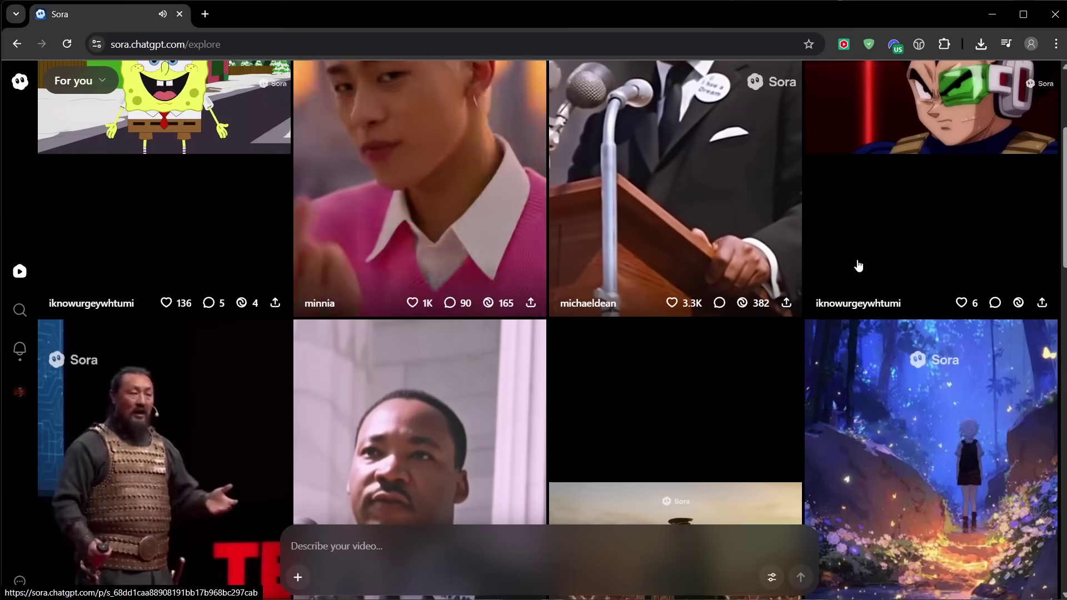
{"action": "scroll", "coordinate": [859, 266], "scroll_direction": "down", "scroll_amount": 2}
{"action": "scroll", "coordinate": [858, 265], "scroll_direction": "down", "scroll_amount": 2}
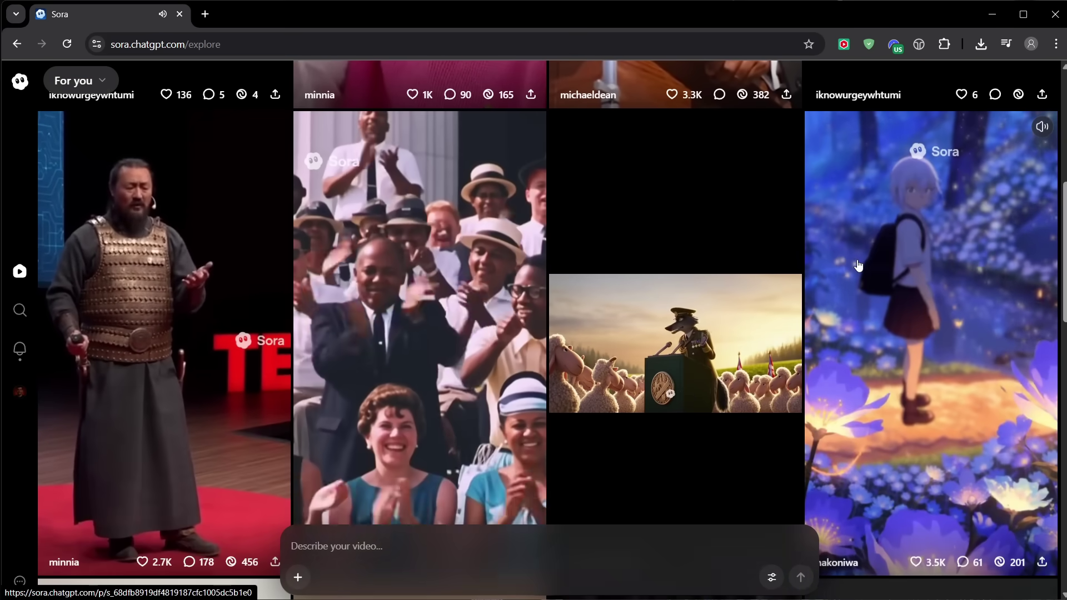
{"action": "scroll", "coordinate": [858, 266], "scroll_direction": "down", "scroll_amount": 2}
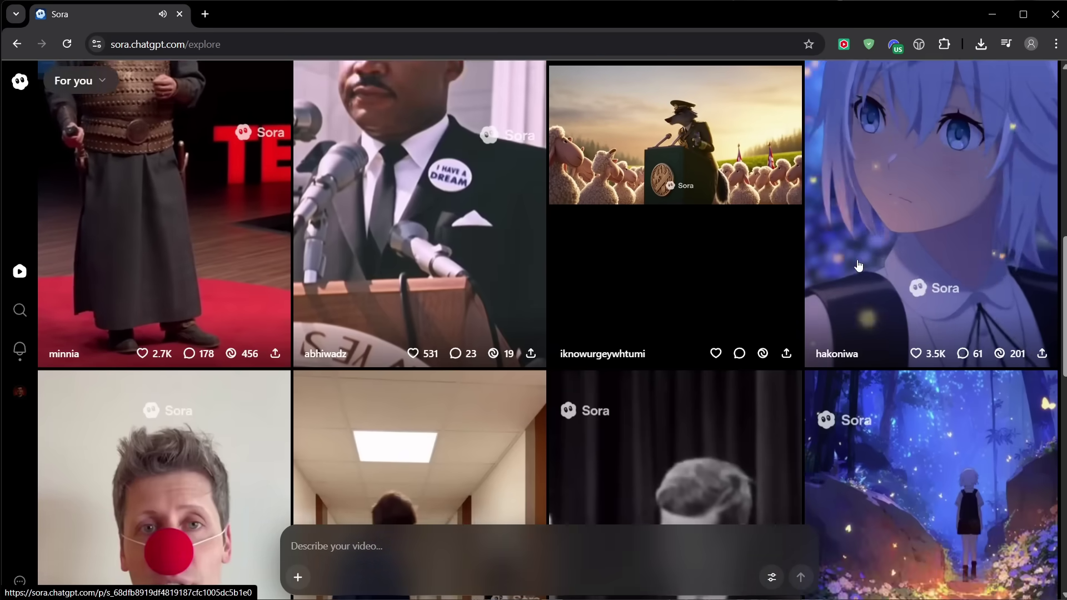
{"action": "scroll", "coordinate": [859, 265], "scroll_direction": "down", "scroll_amount": 1}
{"action": "scroll", "coordinate": [859, 266], "scroll_direction": "down", "scroll_amount": 3}
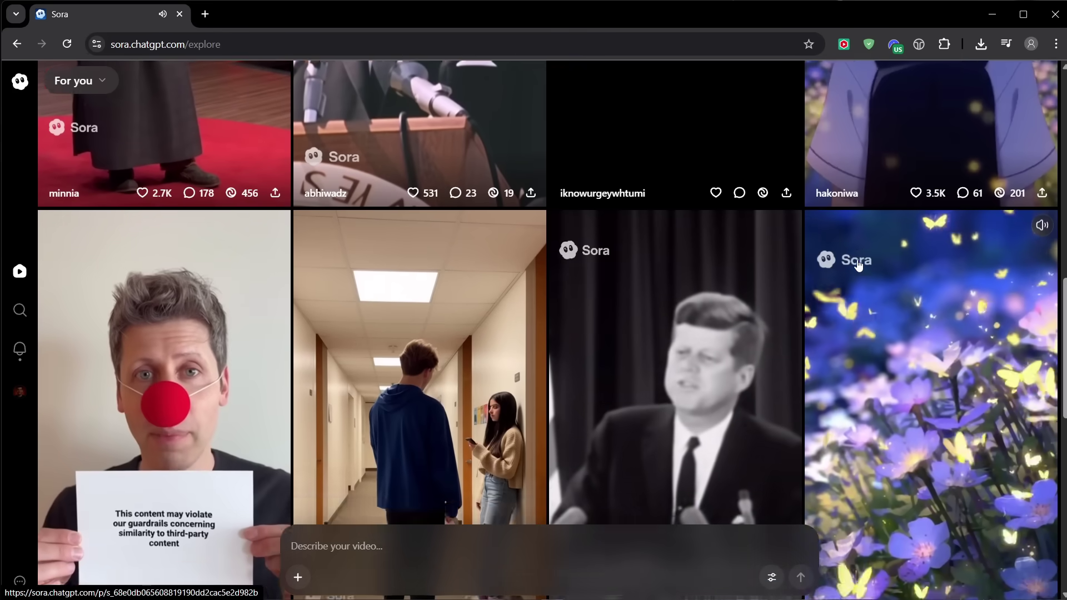
{"action": "scroll", "coordinate": [858, 266], "scroll_direction": "down", "scroll_amount": 1}
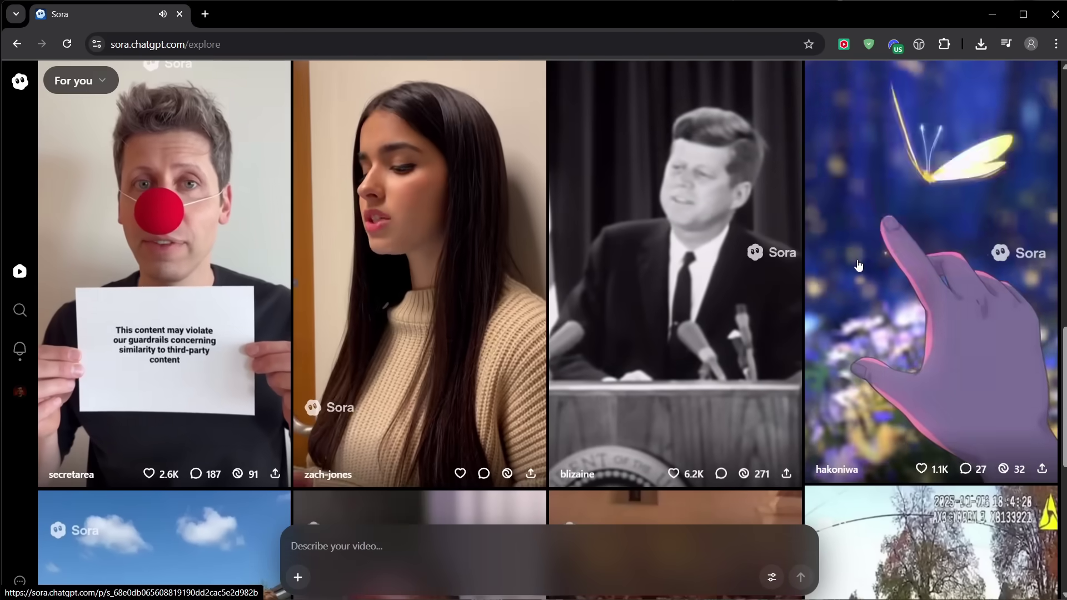
{"action": "scroll", "coordinate": [859, 266], "scroll_direction": "down", "scroll_amount": 1}
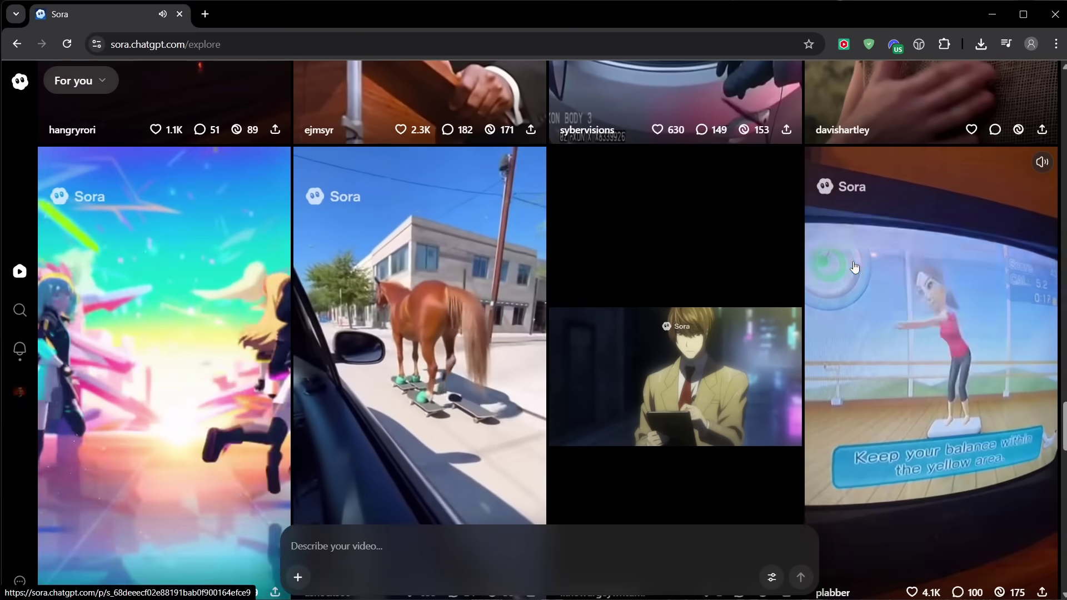
Step: Scroll further down the For you grid to the monkey cliff, street couple and yellow-cardigan clips
{"action": "scroll", "coordinate": [854, 268], "scroll_direction": "down", "scroll_amount": 4}
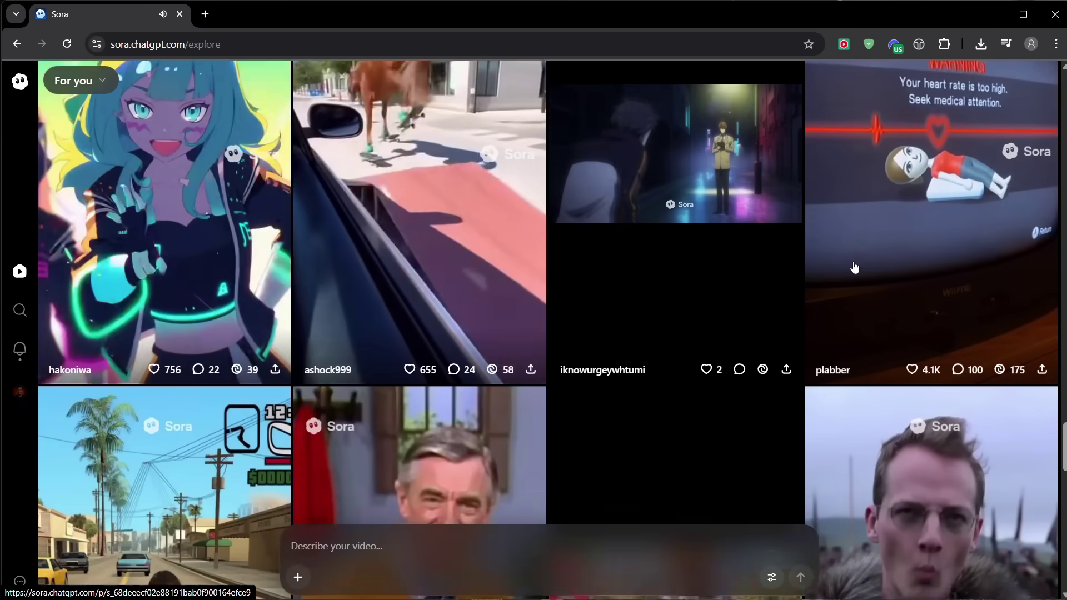
{"action": "scroll", "coordinate": [855, 267], "scroll_direction": "down", "scroll_amount": 5}
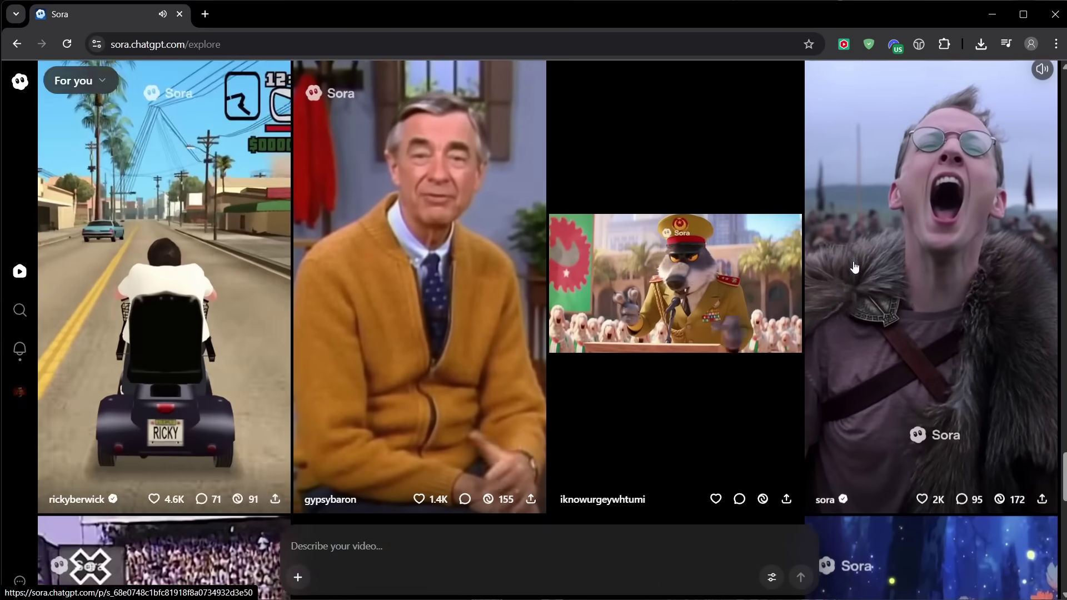
{"action": "scroll", "coordinate": [855, 268], "scroll_direction": "down", "scroll_amount": 7}
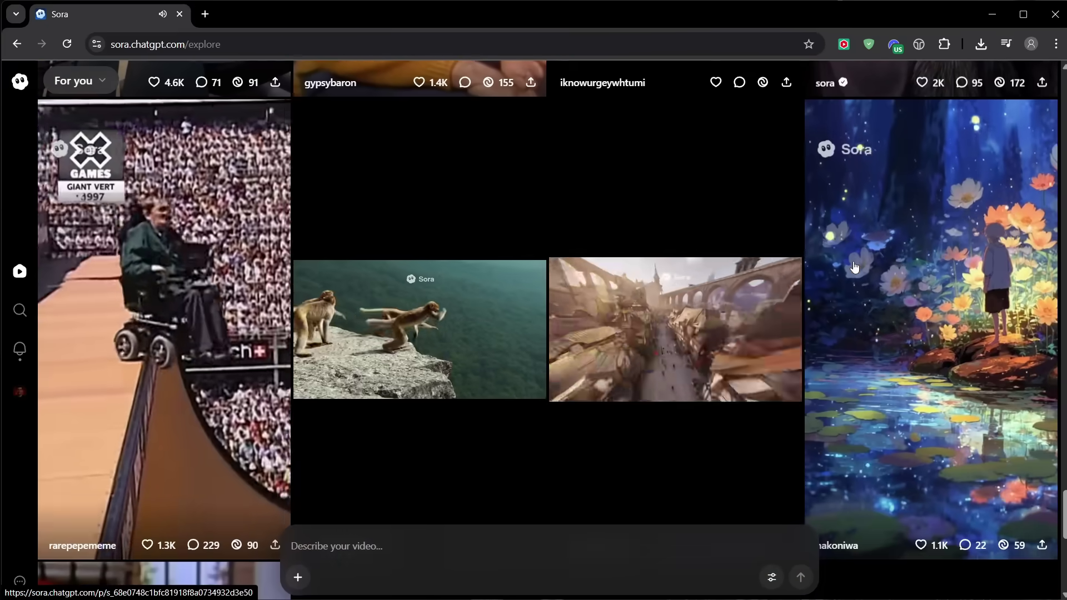
{"action": "scroll", "coordinate": [855, 267], "scroll_direction": "down", "scroll_amount": 2}
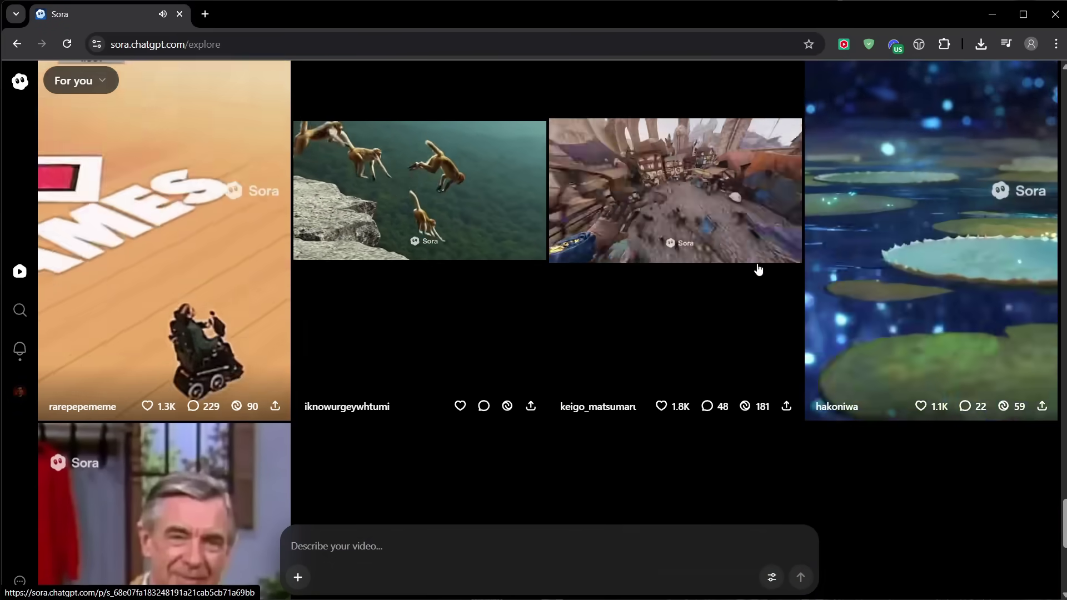
{"action": "scroll", "coordinate": [755, 270], "scroll_direction": "down", "scroll_amount": 4}
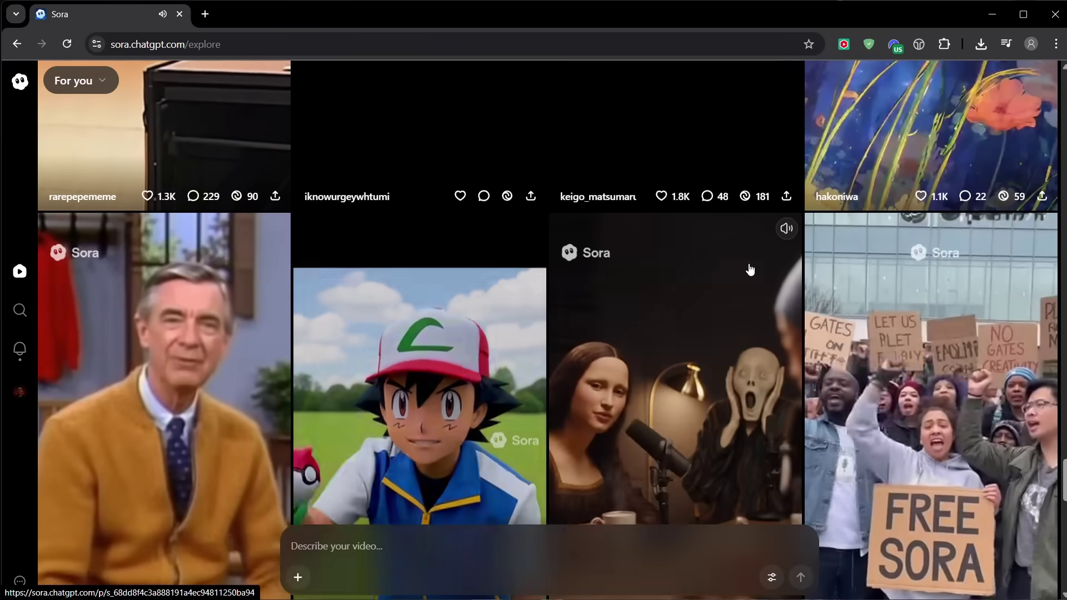
{"action": "scroll", "coordinate": [750, 270], "scroll_direction": "down", "scroll_amount": 5}
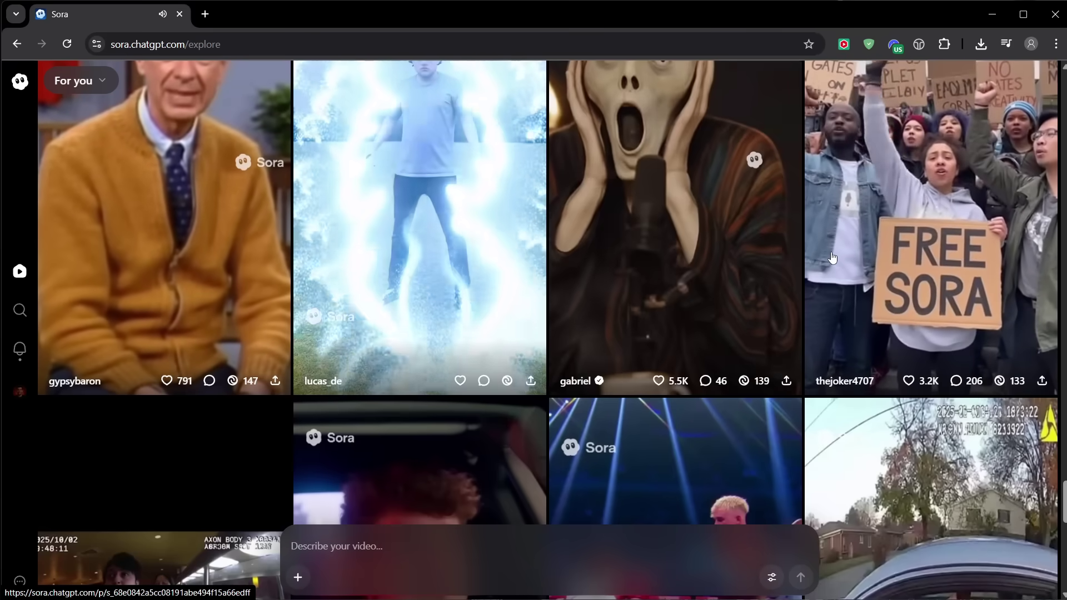
{"action": "scroll", "coordinate": [832, 258], "scroll_direction": "down", "scroll_amount": 6}
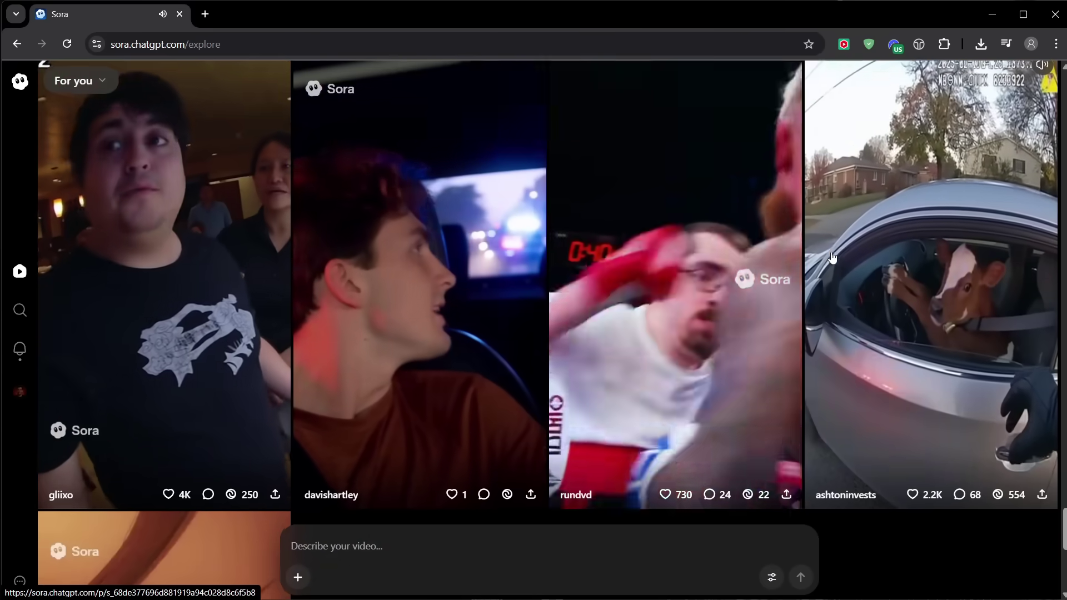
{"action": "scroll", "coordinate": [832, 256], "scroll_direction": "down", "scroll_amount": 6}
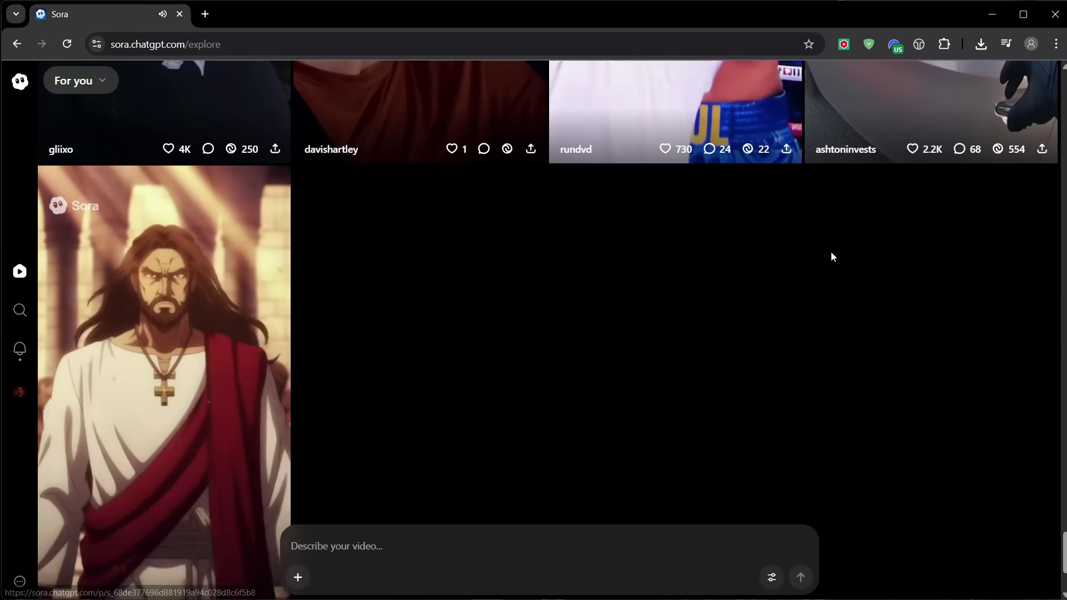
{"action": "scroll", "coordinate": [832, 257], "scroll_direction": "down", "scroll_amount": 2}
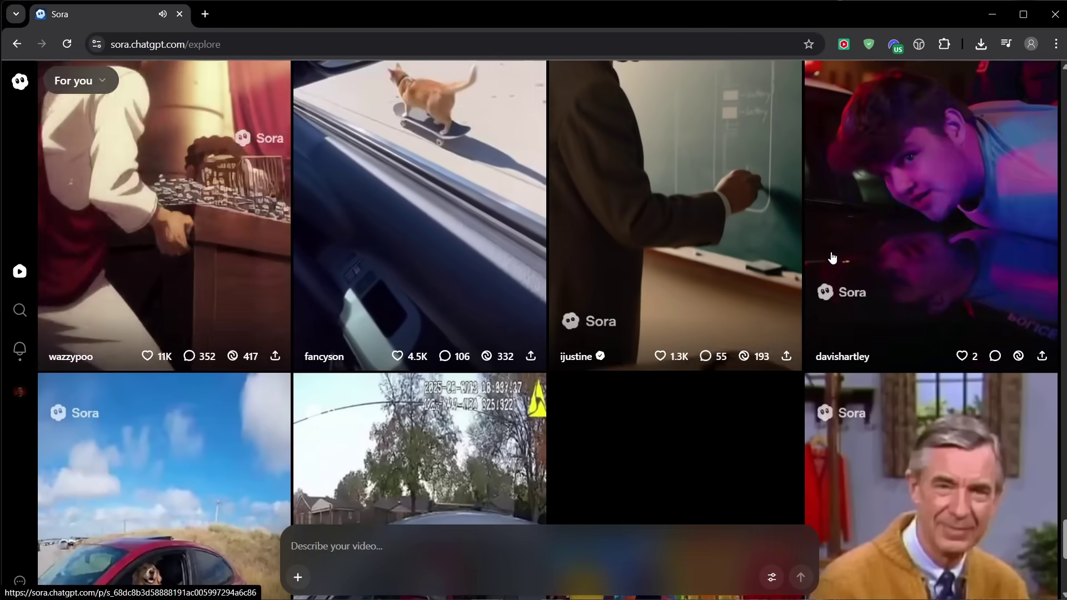
{"action": "scroll", "coordinate": [832, 257], "scroll_direction": "down", "scroll_amount": 1}
{"action": "scroll", "coordinate": [832, 257], "scroll_direction": "down", "scroll_amount": 3}
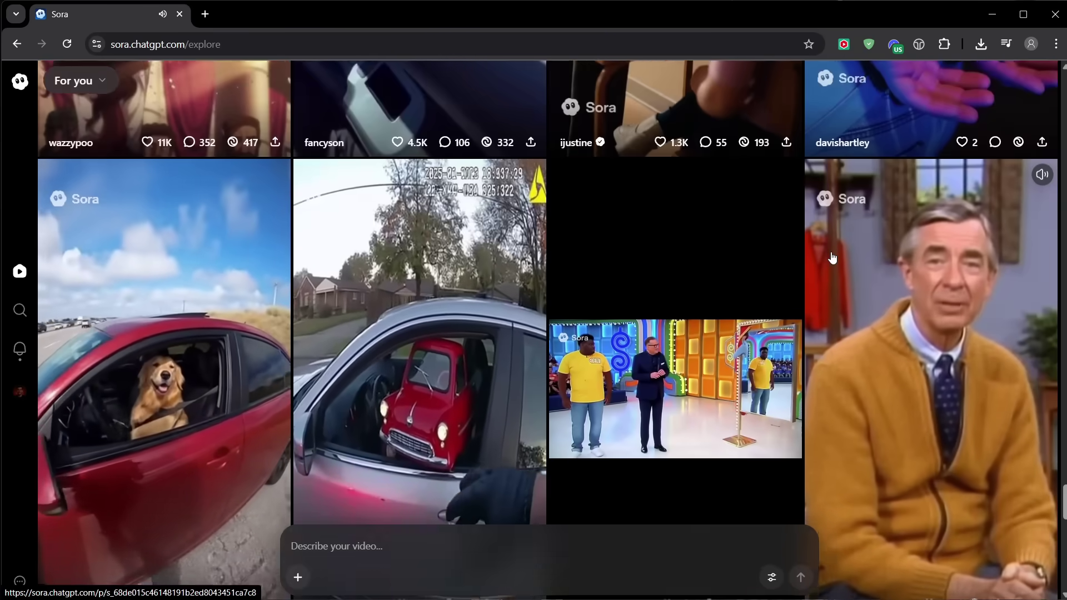
{"action": "scroll", "coordinate": [832, 258], "scroll_direction": "down", "scroll_amount": 7}
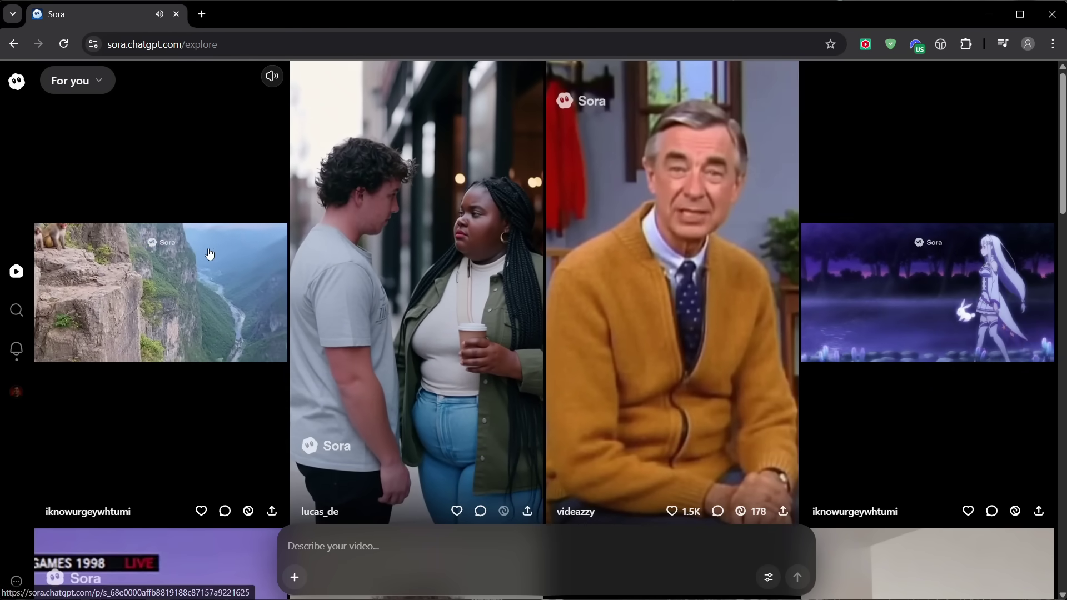
{"action": "left_click", "coordinate": [243, 201]}
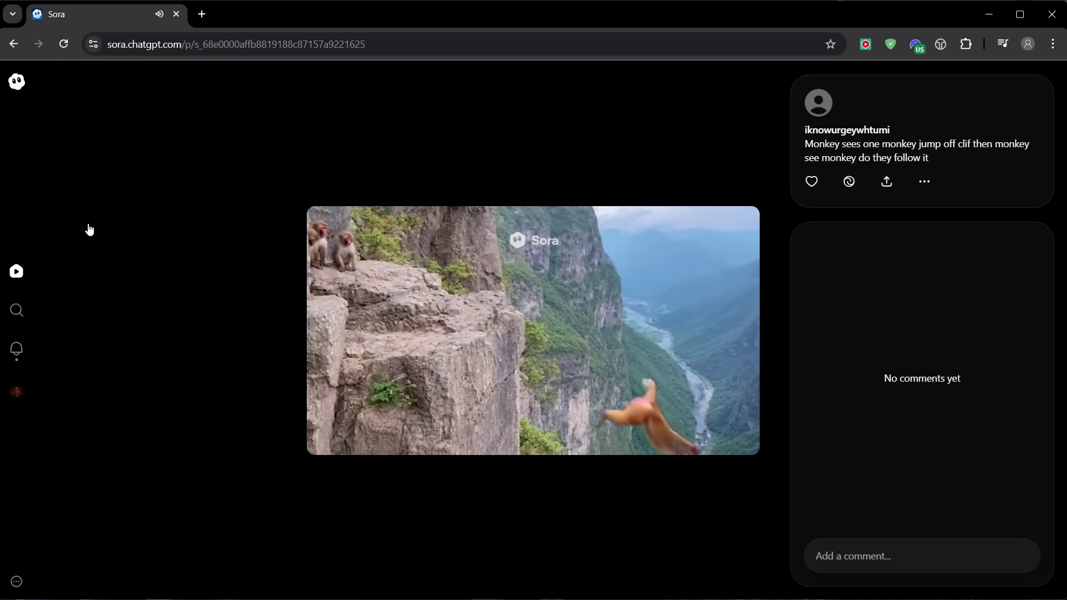
{"action": "left_click", "coordinate": [19, 273]}
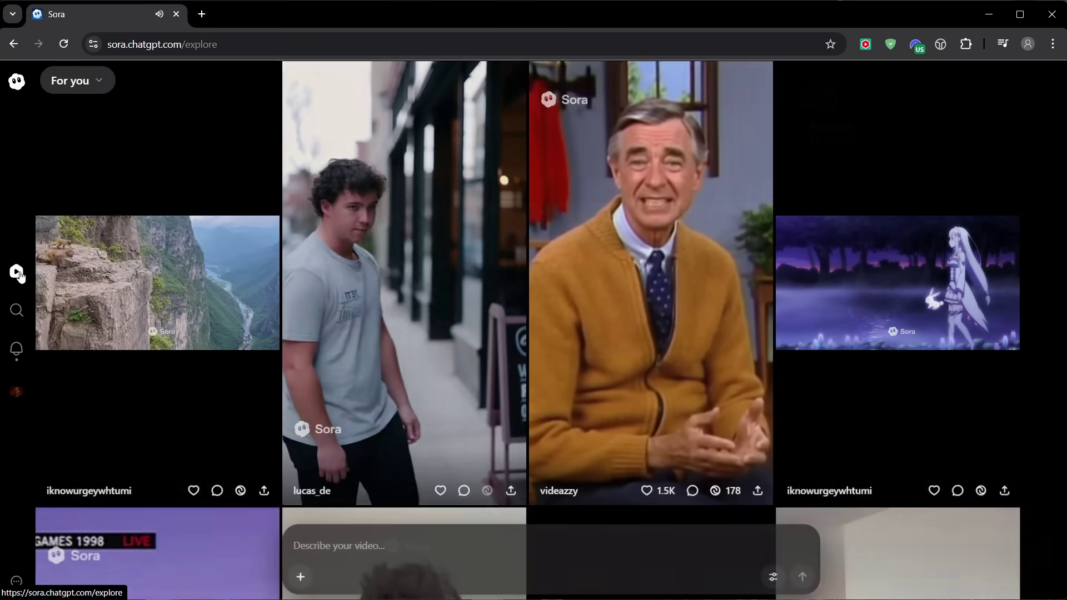
{"action": "left_click", "coordinate": [392, 274]}
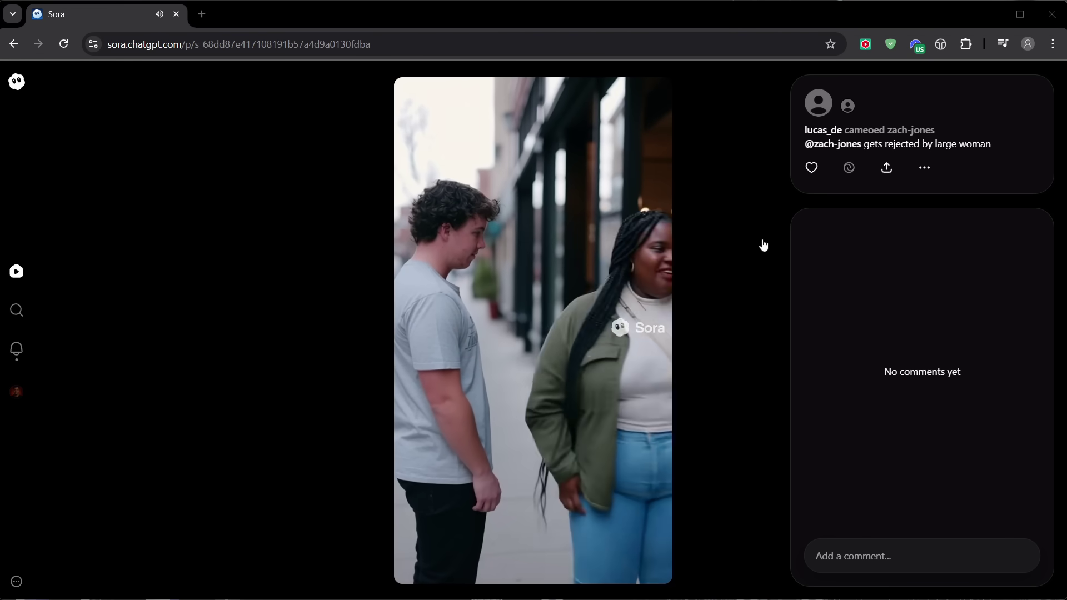
{"action": "left_click", "coordinate": [20, 85]}
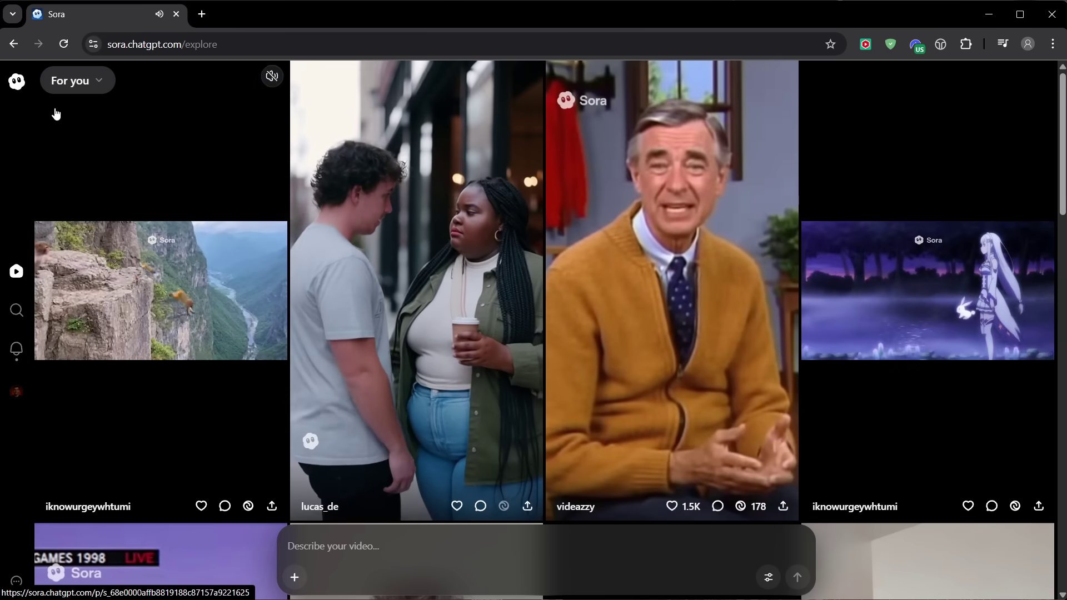
{"action": "left_click", "coordinate": [728, 278]}
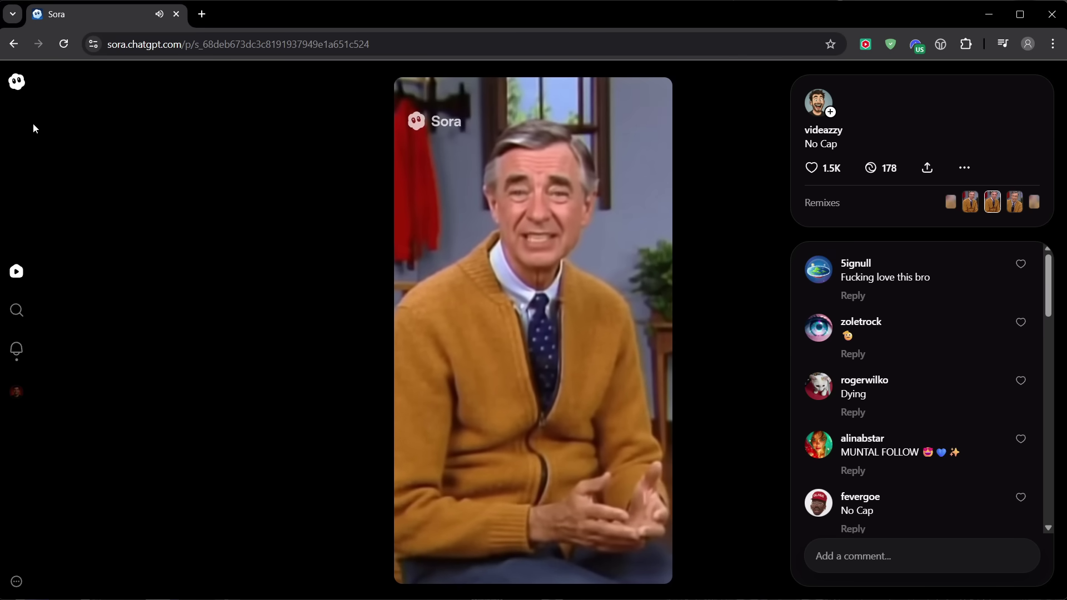
{"action": "left_click", "coordinate": [19, 82]}
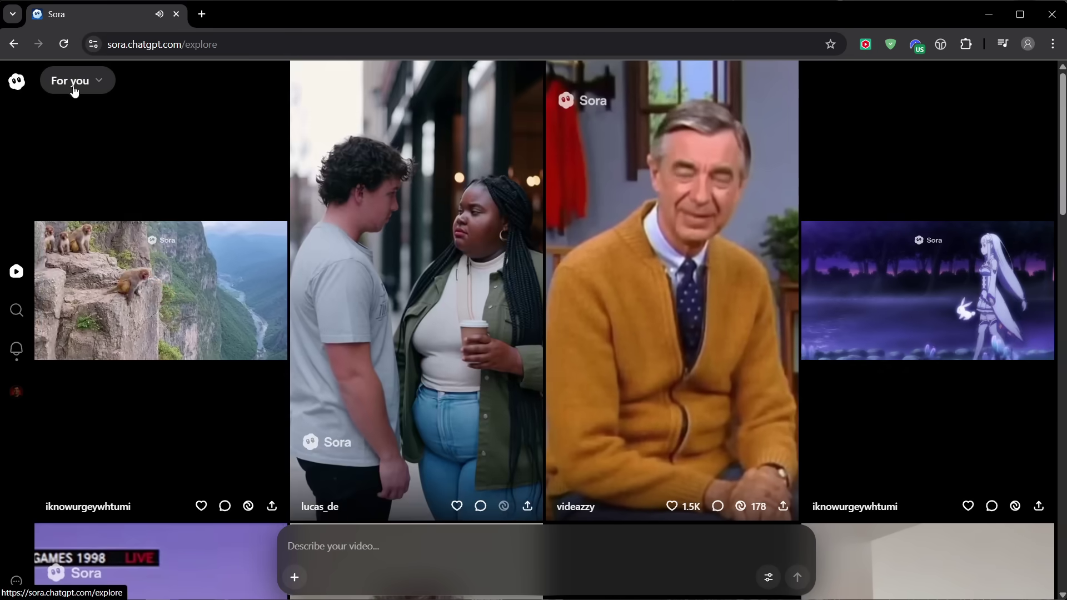
Step: Switch the explore feed to Top and preview the wheelchair half-pipe and close-up talking face posts
{"action": "left_click", "coordinate": [77, 83]}
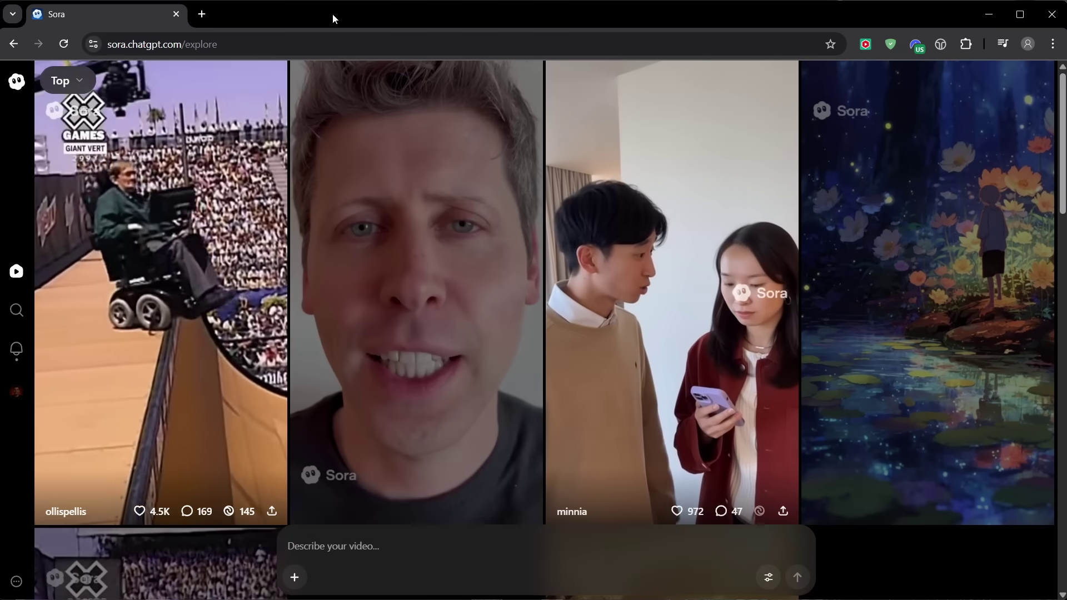
{"action": "mouse_move", "coordinate": [222, 289]}
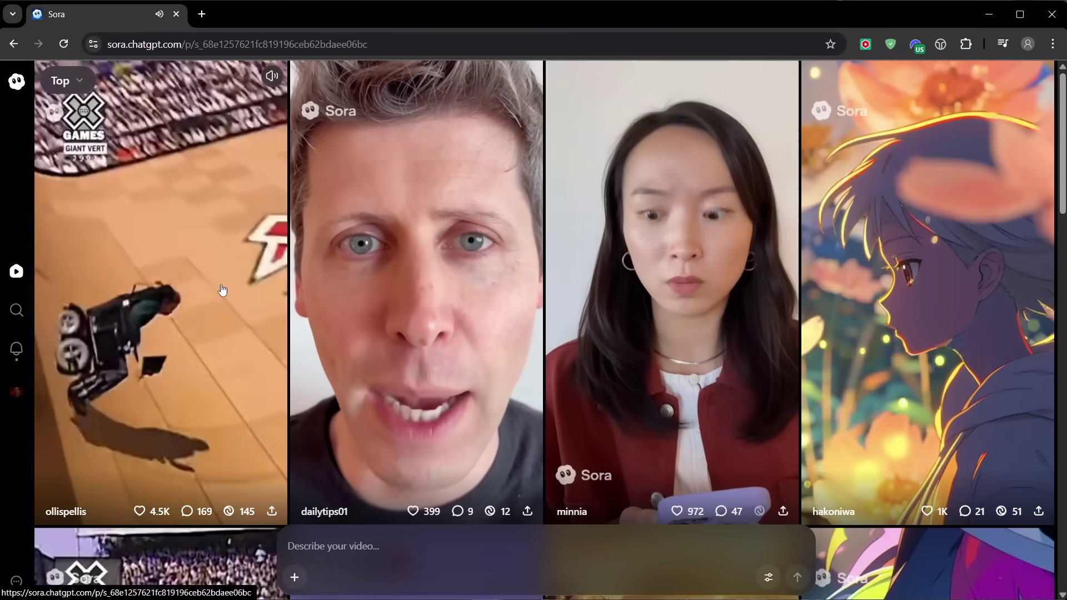
{"action": "left_click", "coordinate": [222, 289]}
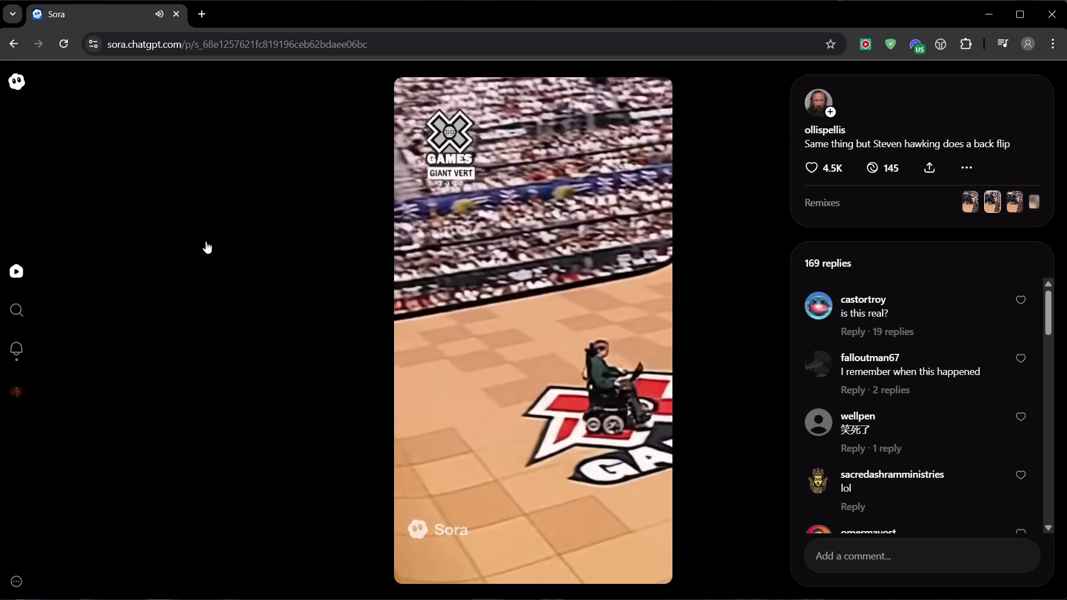
{"action": "left_click", "coordinate": [18, 86]}
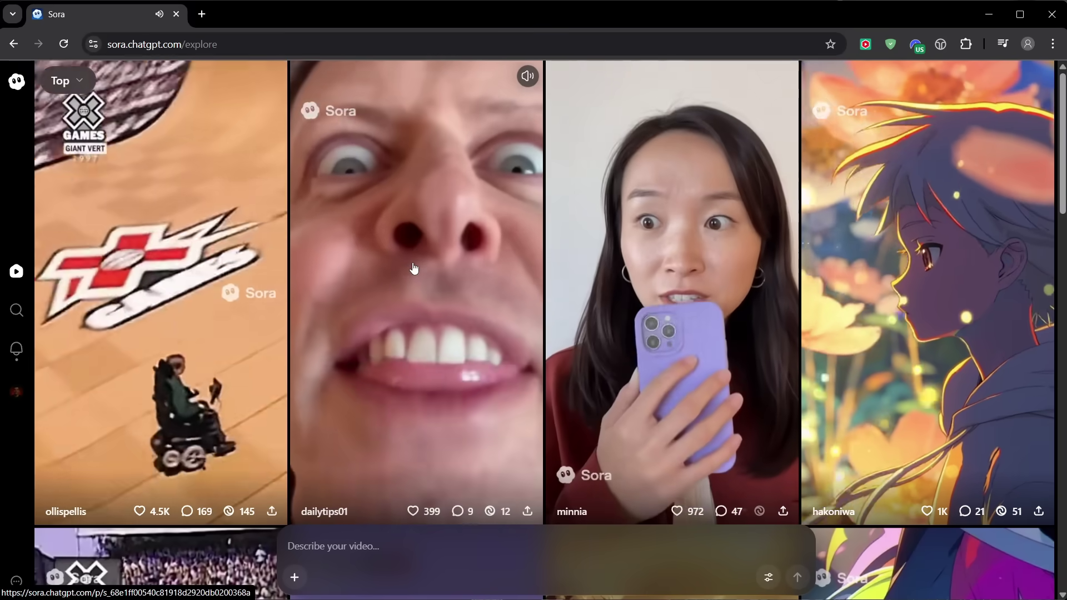
{"action": "left_click", "coordinate": [414, 269]}
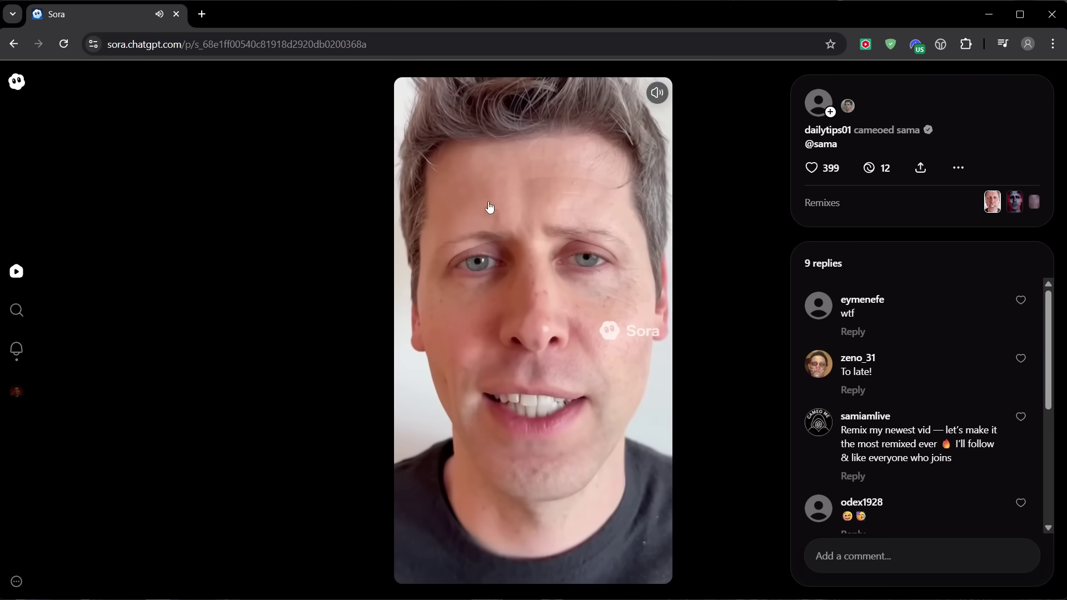
{"action": "left_click", "coordinate": [19, 82]}
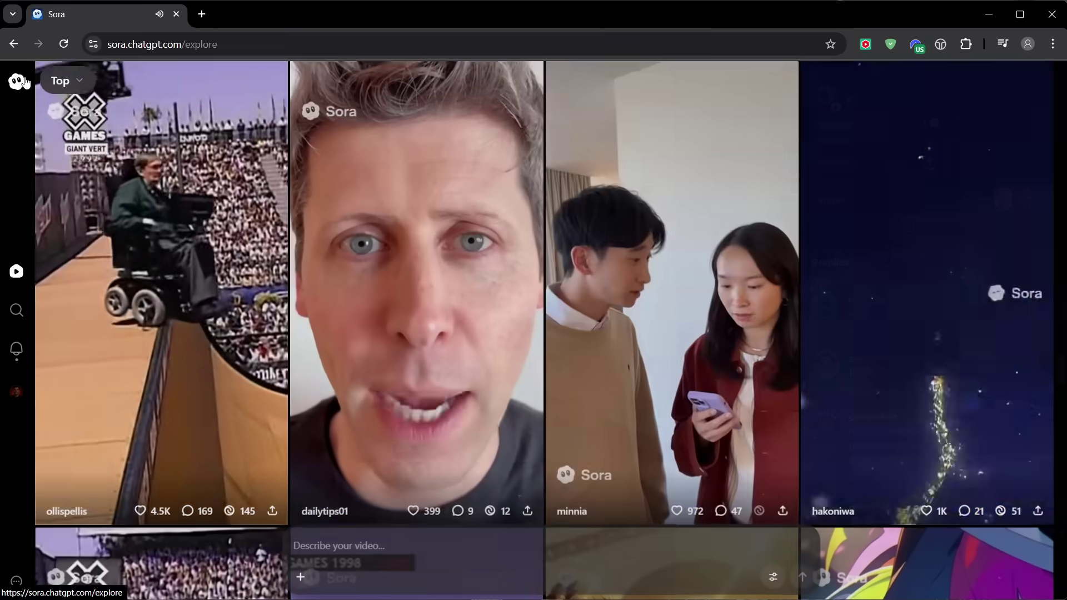
Step: Scroll down the Top feed and open the rainy-window video post
{"action": "scroll", "coordinate": [645, 244], "scroll_direction": "down", "scroll_amount": 8}
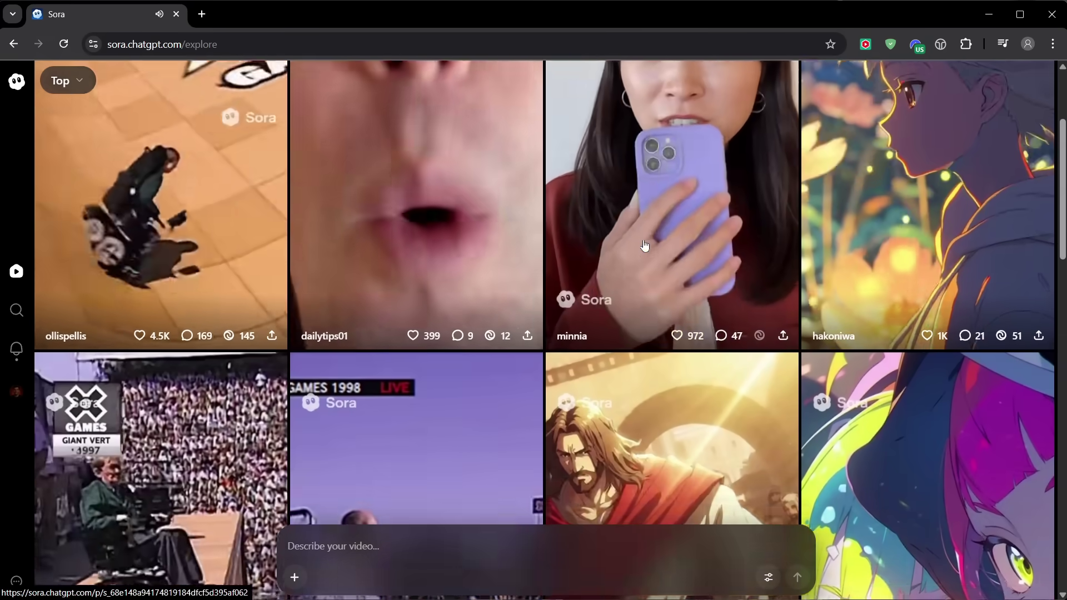
{"action": "scroll", "coordinate": [645, 244], "scroll_direction": "down", "scroll_amount": 5}
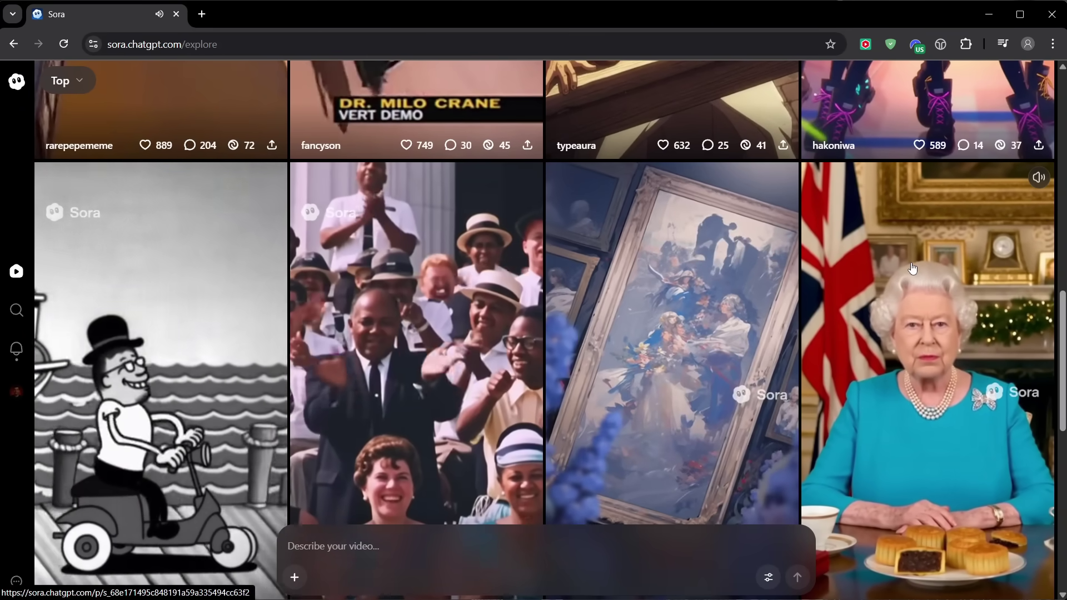
{"action": "scroll", "coordinate": [912, 268], "scroll_direction": "down", "scroll_amount": 9}
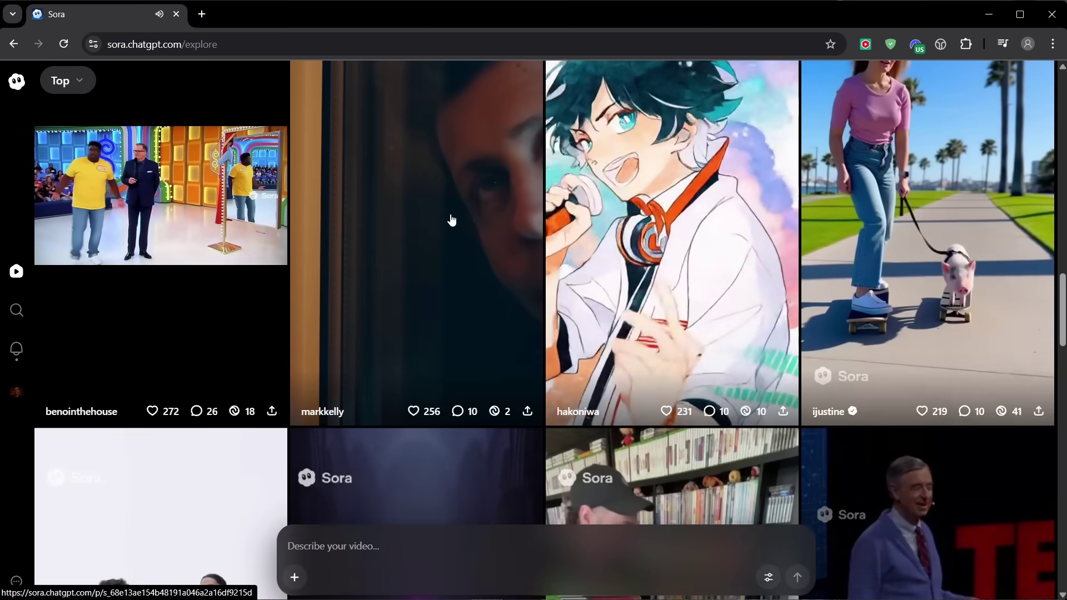
{"action": "left_click", "coordinate": [450, 220]}
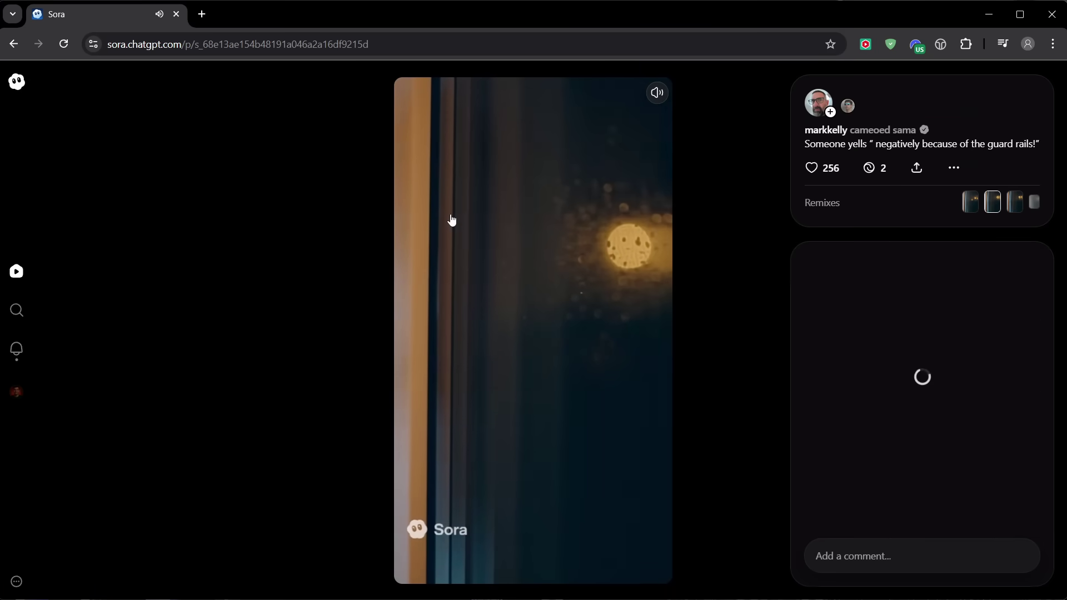